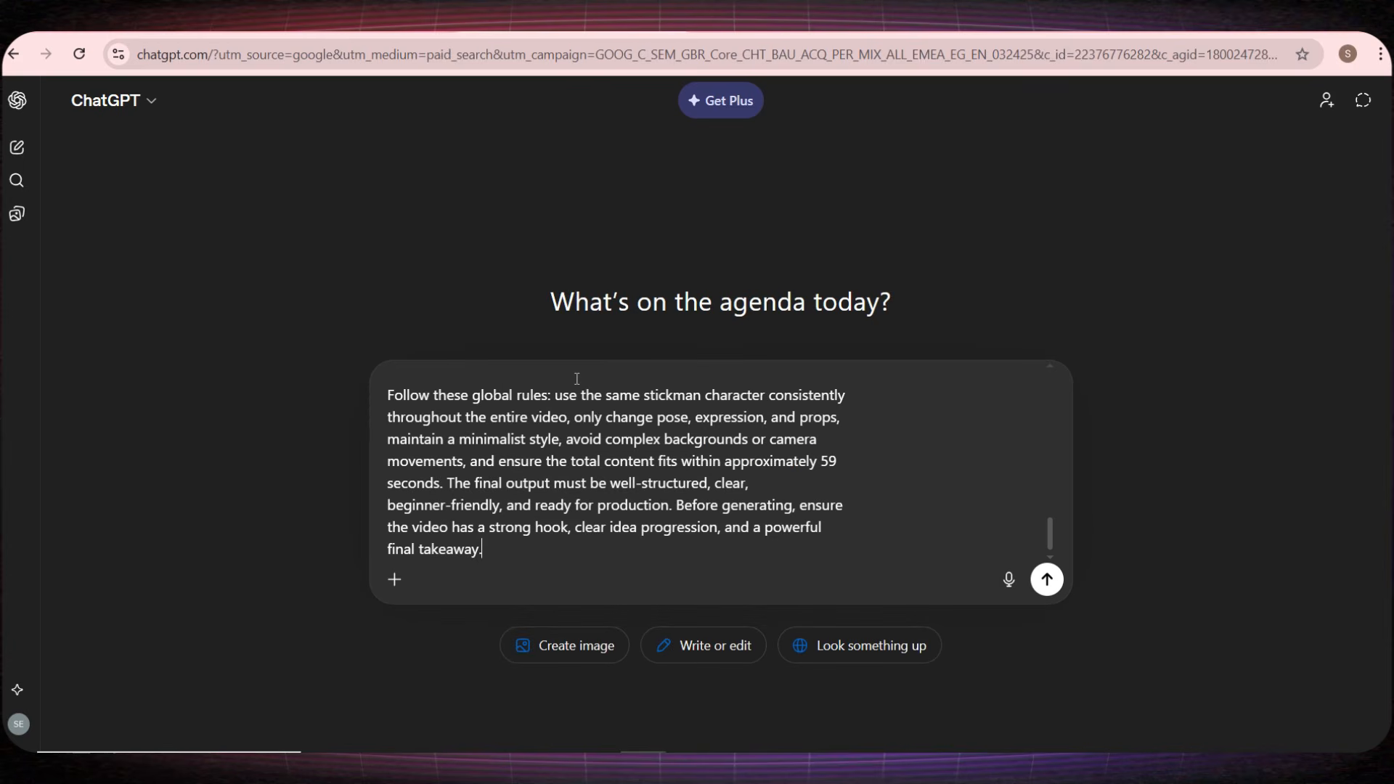
Step: Submit the stickman video prompt to ChatGPT and look over the base design and scene image prompts in Part 1
left_click(1048, 579)
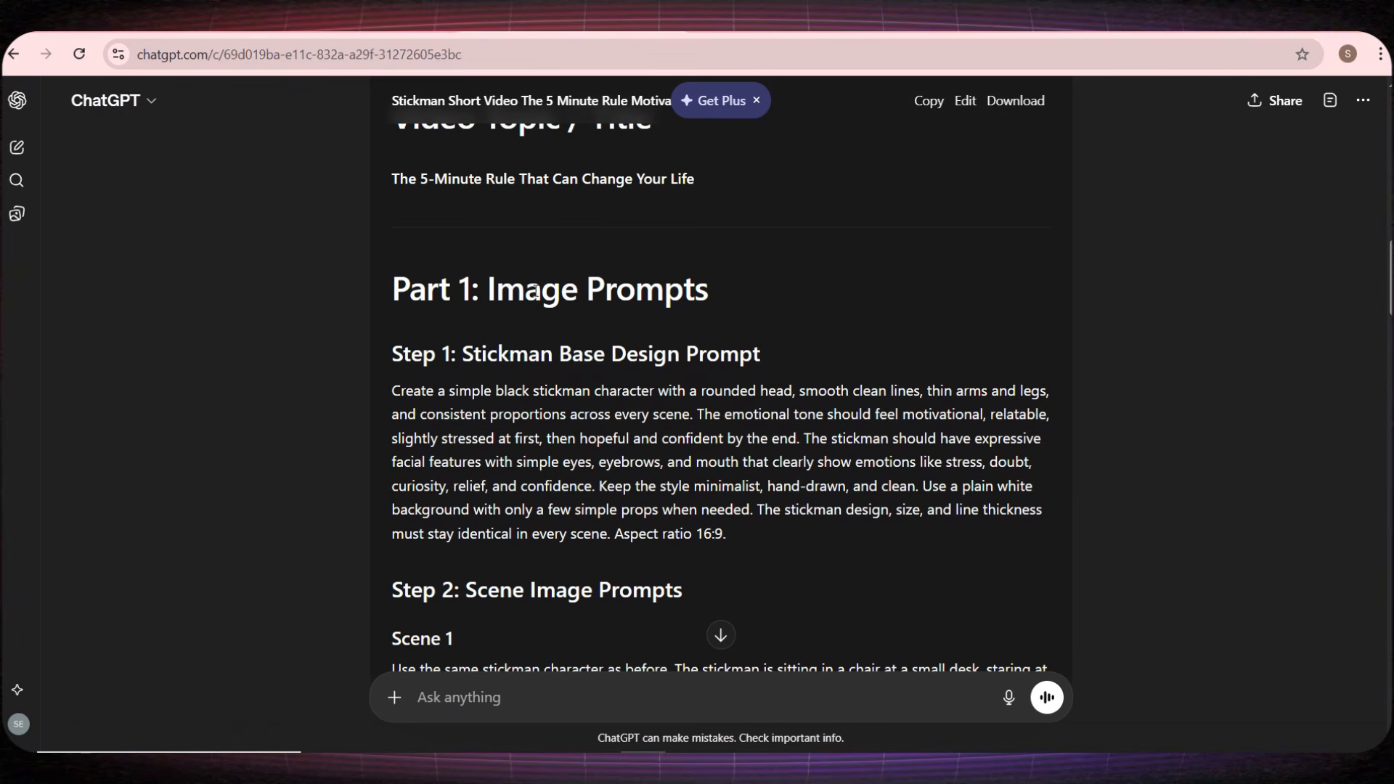
left_click_drag(489, 284, 734, 277)
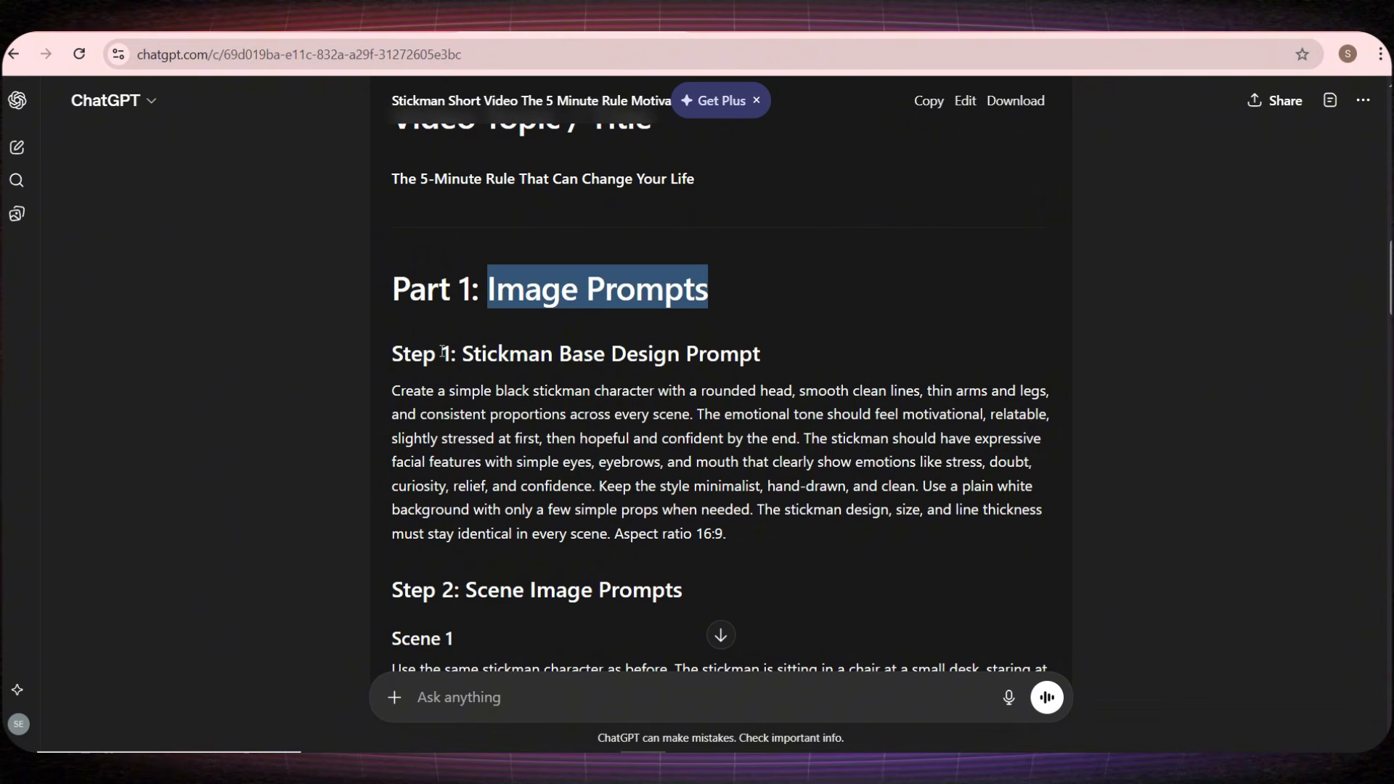
left_click_drag(387, 354, 773, 354)
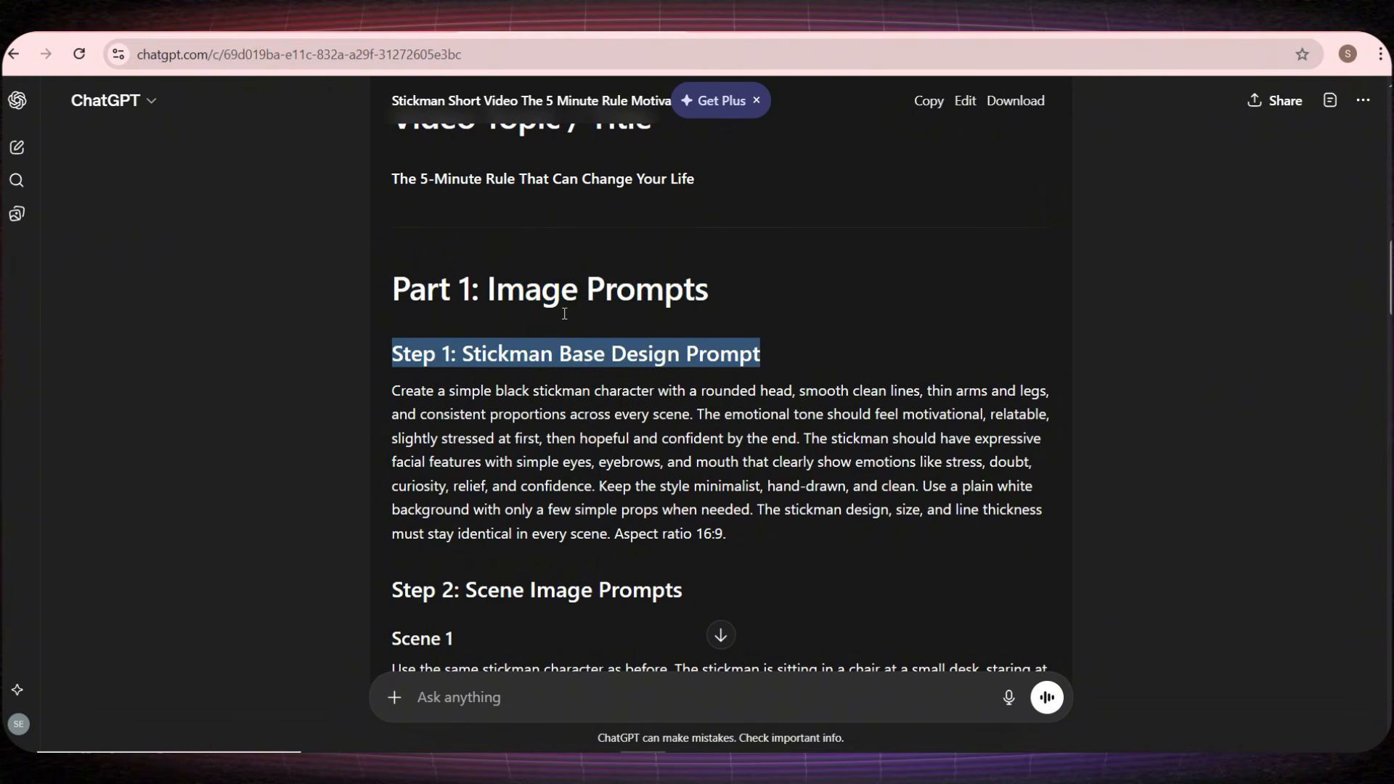
scroll(547, 317, "down", 3)
left_click_drag(409, 407, 615, 407)
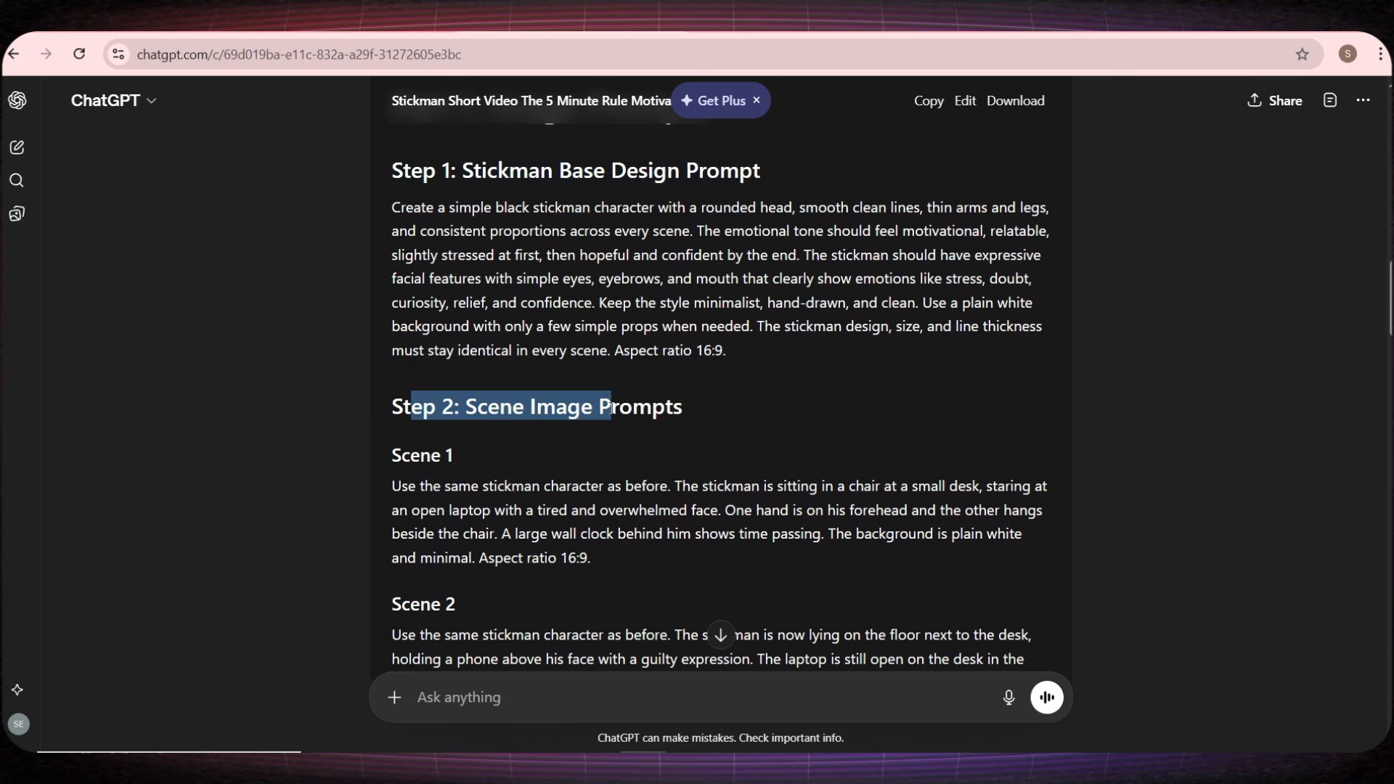
left_click_drag(479, 487, 660, 486)
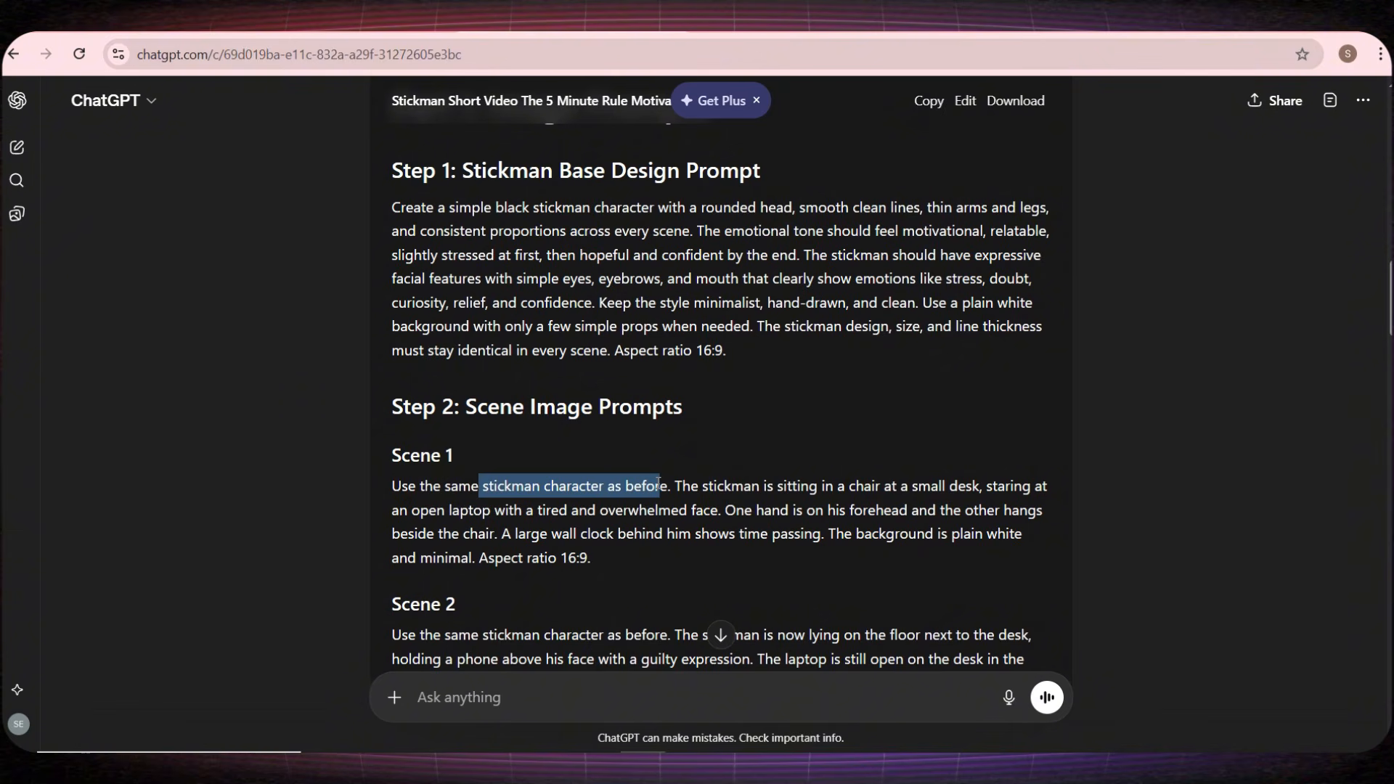
left_click(656, 484)
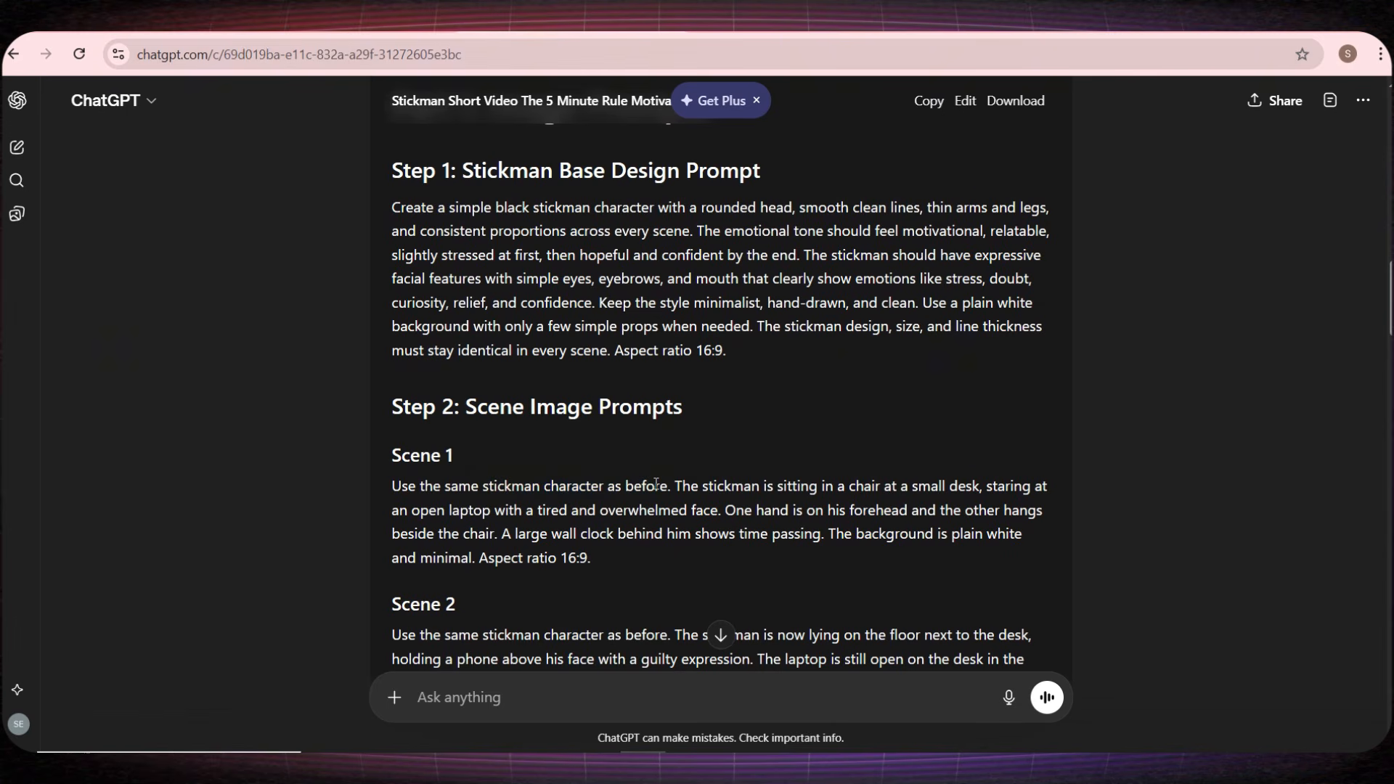
Step: Copy the Stickman Base Design Prompt from ChatGPT into the image prompt of Higgsfield's Nano Banana Pro model
triple_click(655, 256)
key("ctrl+c")
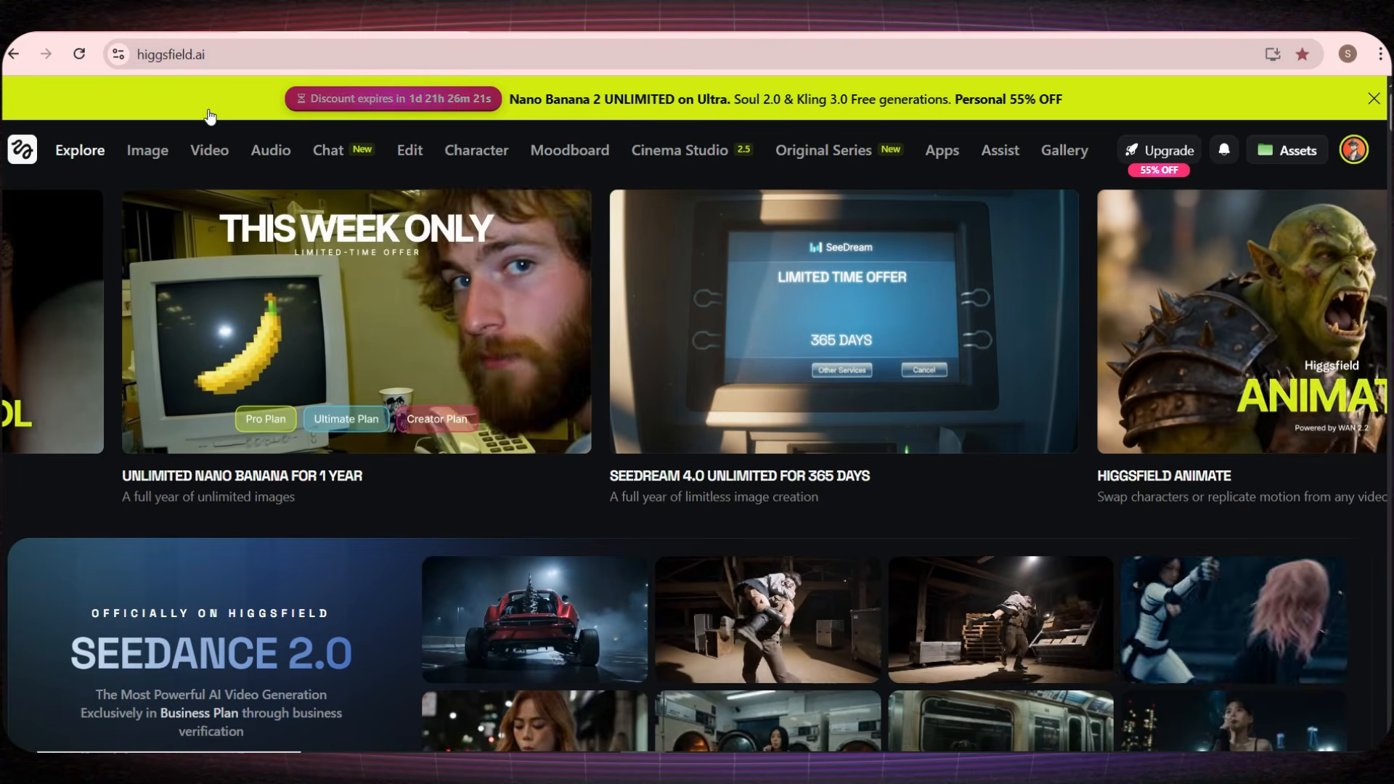
mouse_move(148, 150)
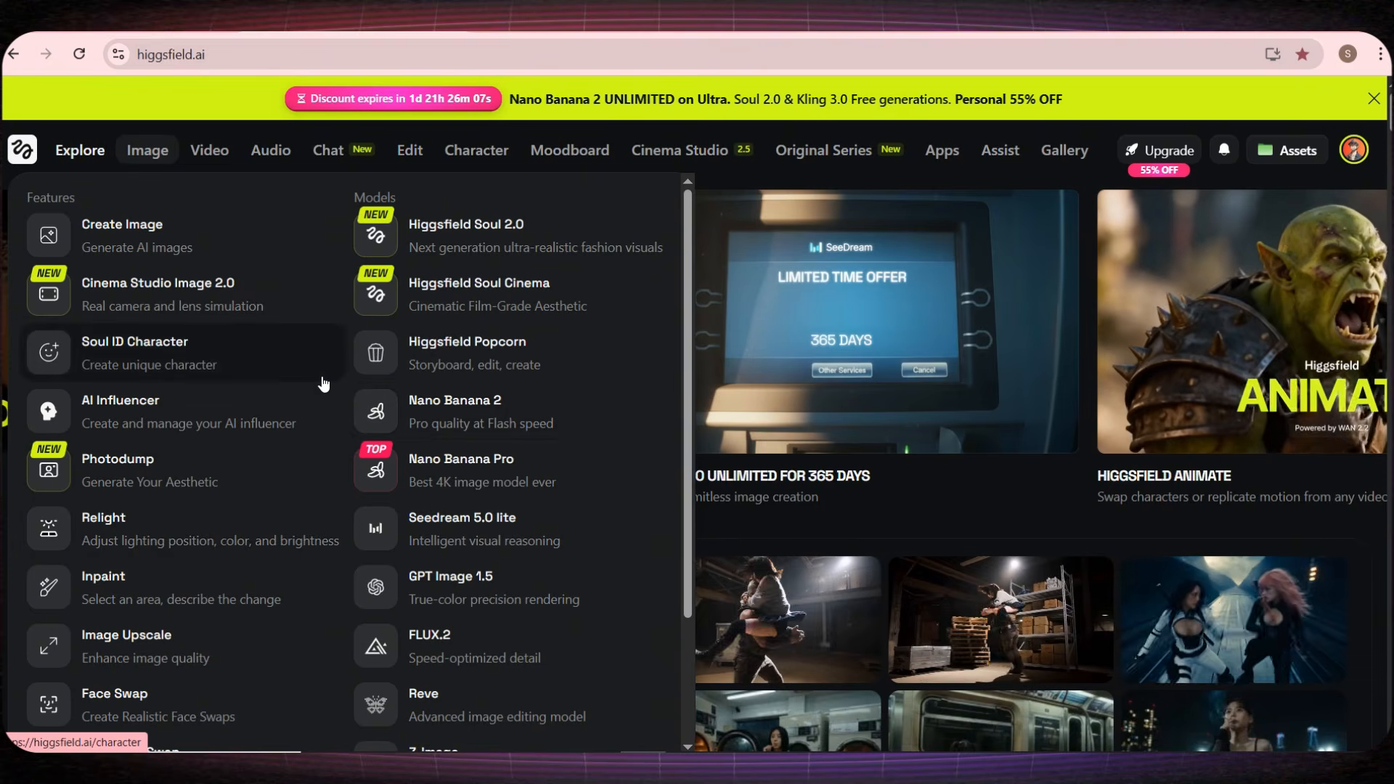
scroll(324, 384, "down", 3)
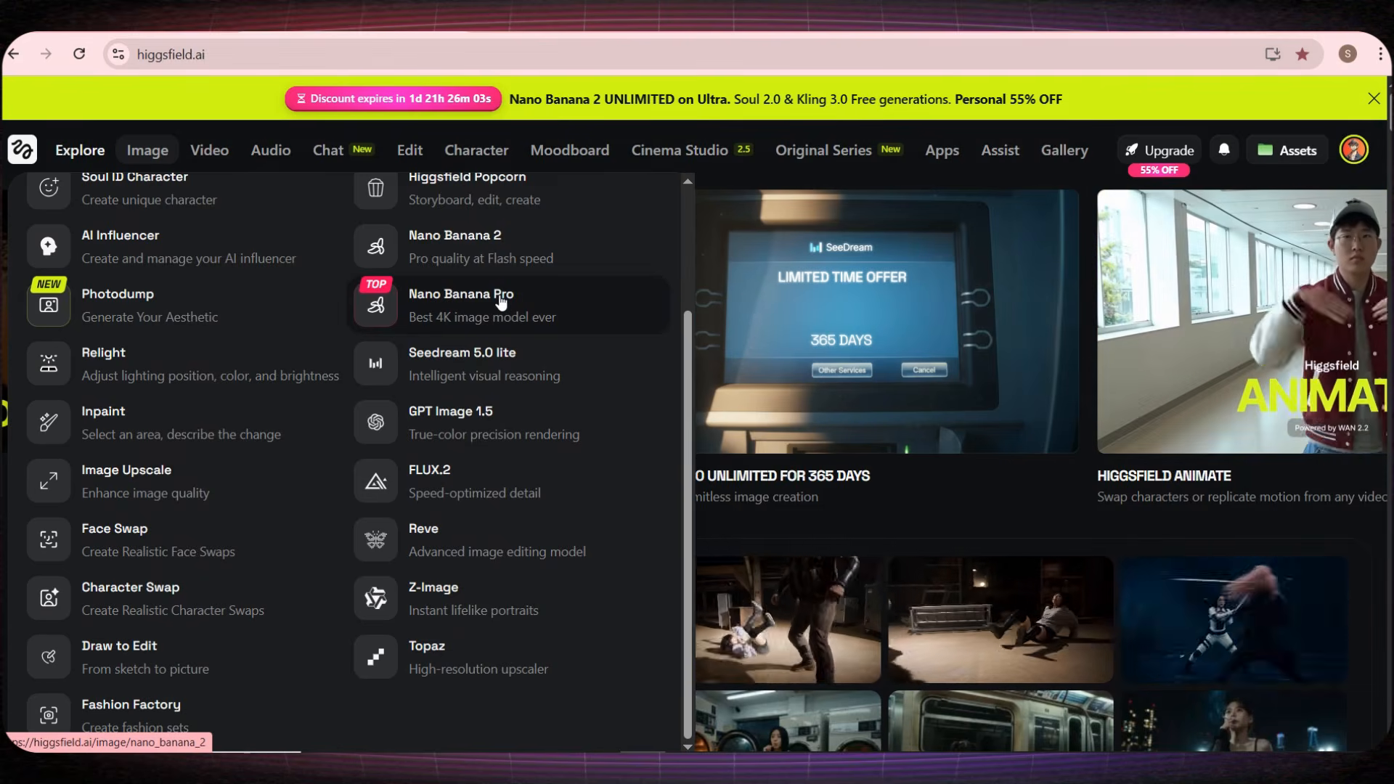
left_click(451, 307)
key("ctrl+v")
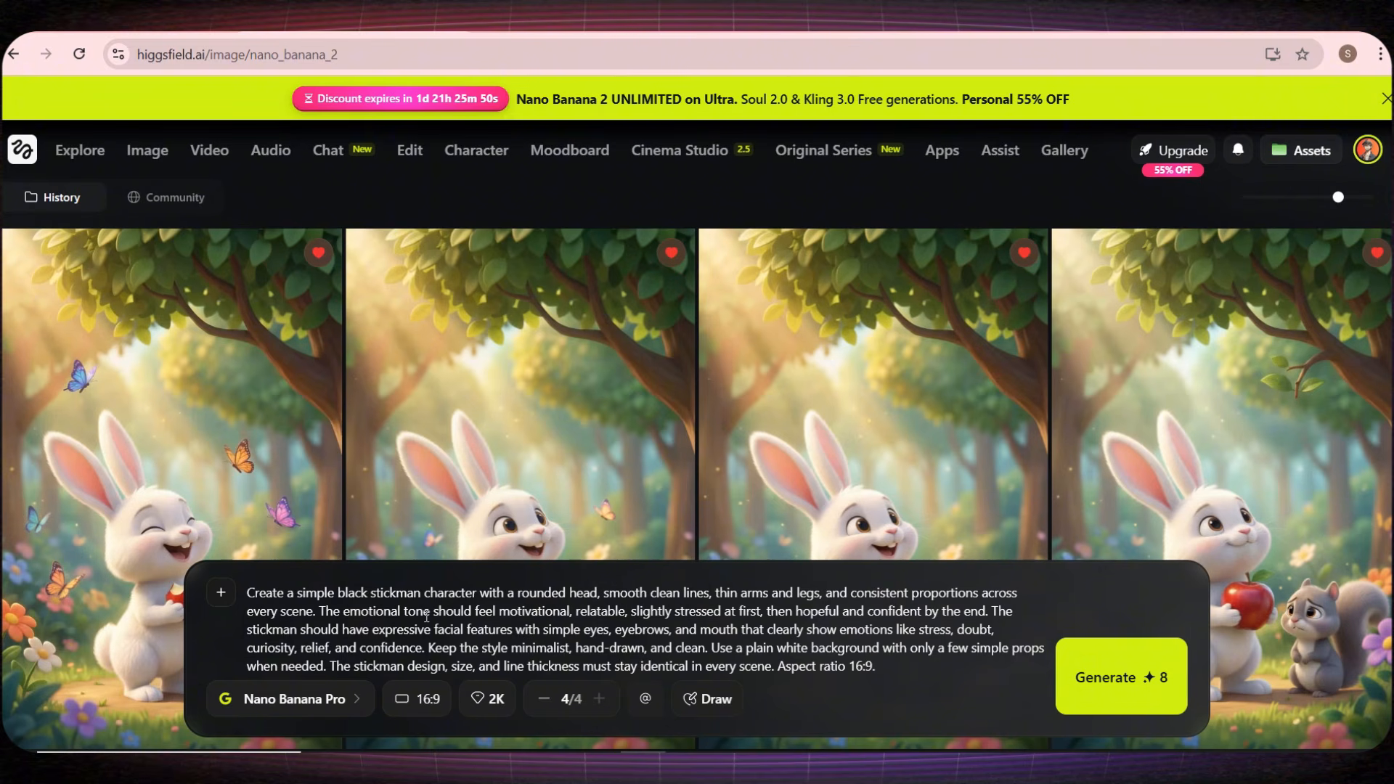
Step: Change the aspect ratio to 9:16 in both the prompt text and the image settings, and generate the character images
key("BackSpace")
key("BackSpace")
key("BackSpace")
key("BackSpace")
key("BackSpace")
type("9:16.")
left_click(424, 700)
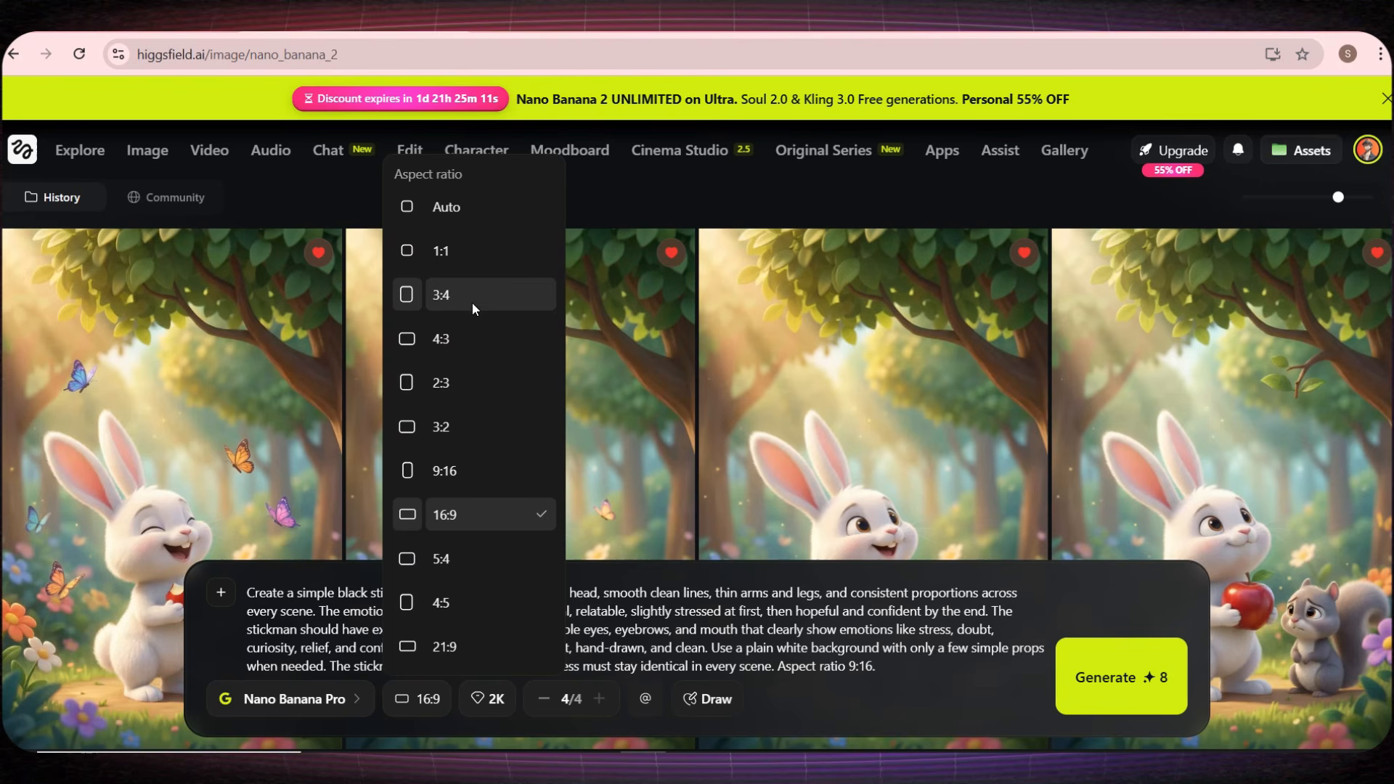
left_click(467, 481)
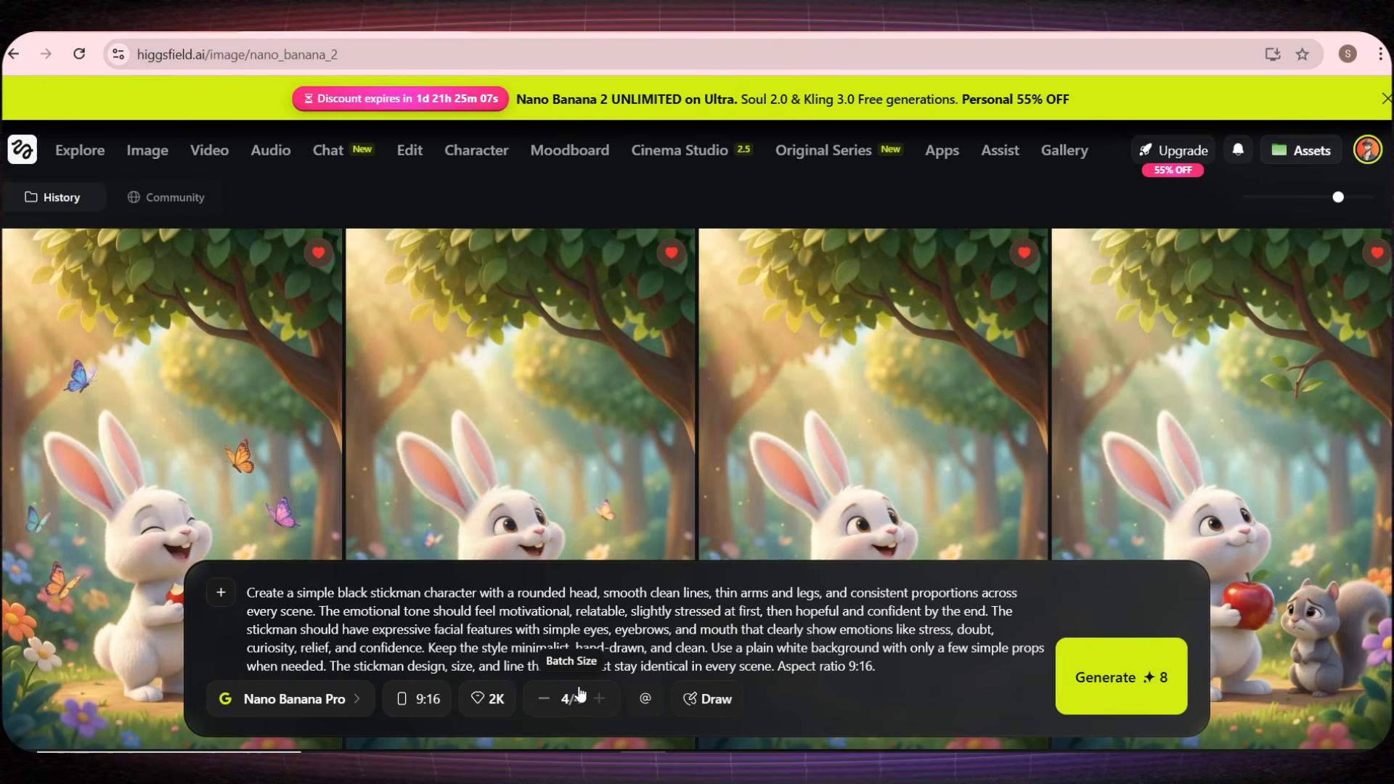
left_click(1086, 677)
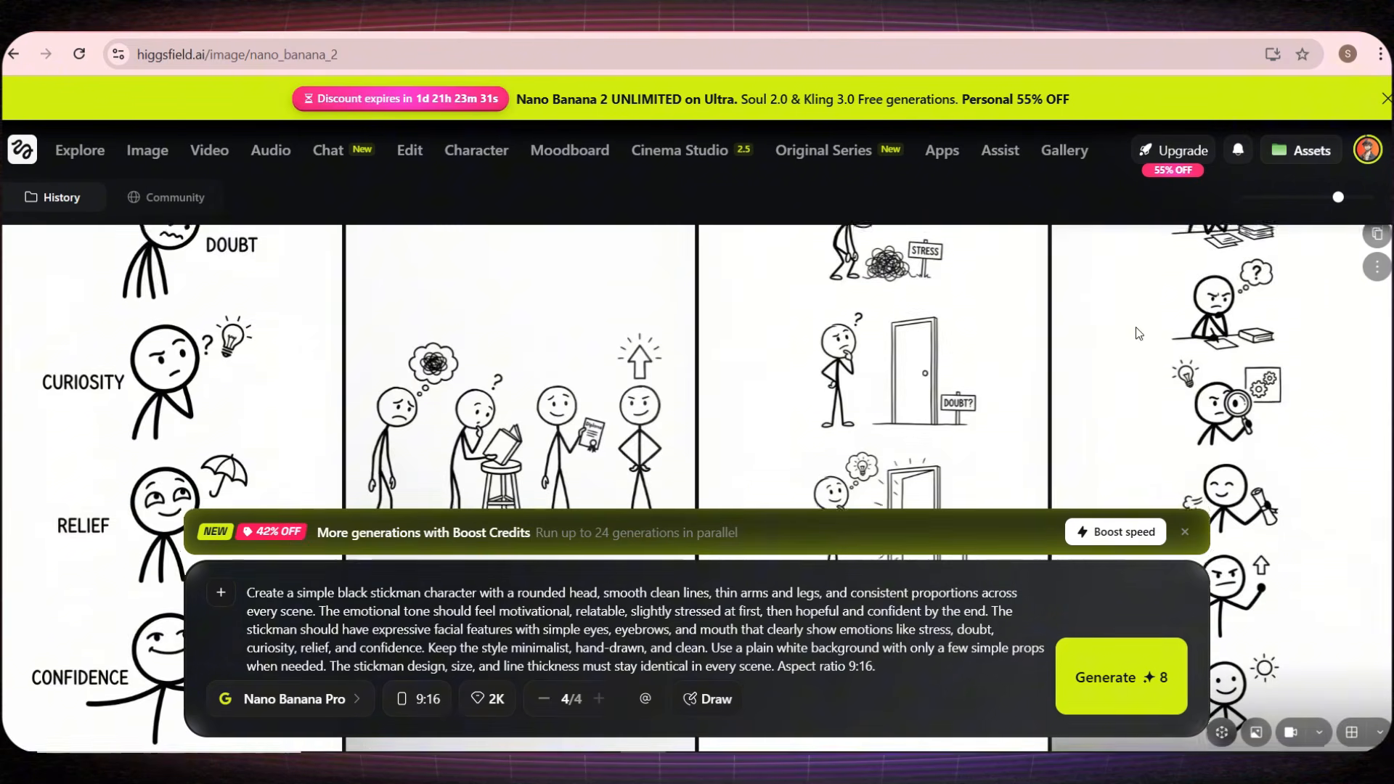
Step: Dismiss the Boost Credits banner and clear the base design text from the image prompt
scroll(1252, 338, "down", 2)
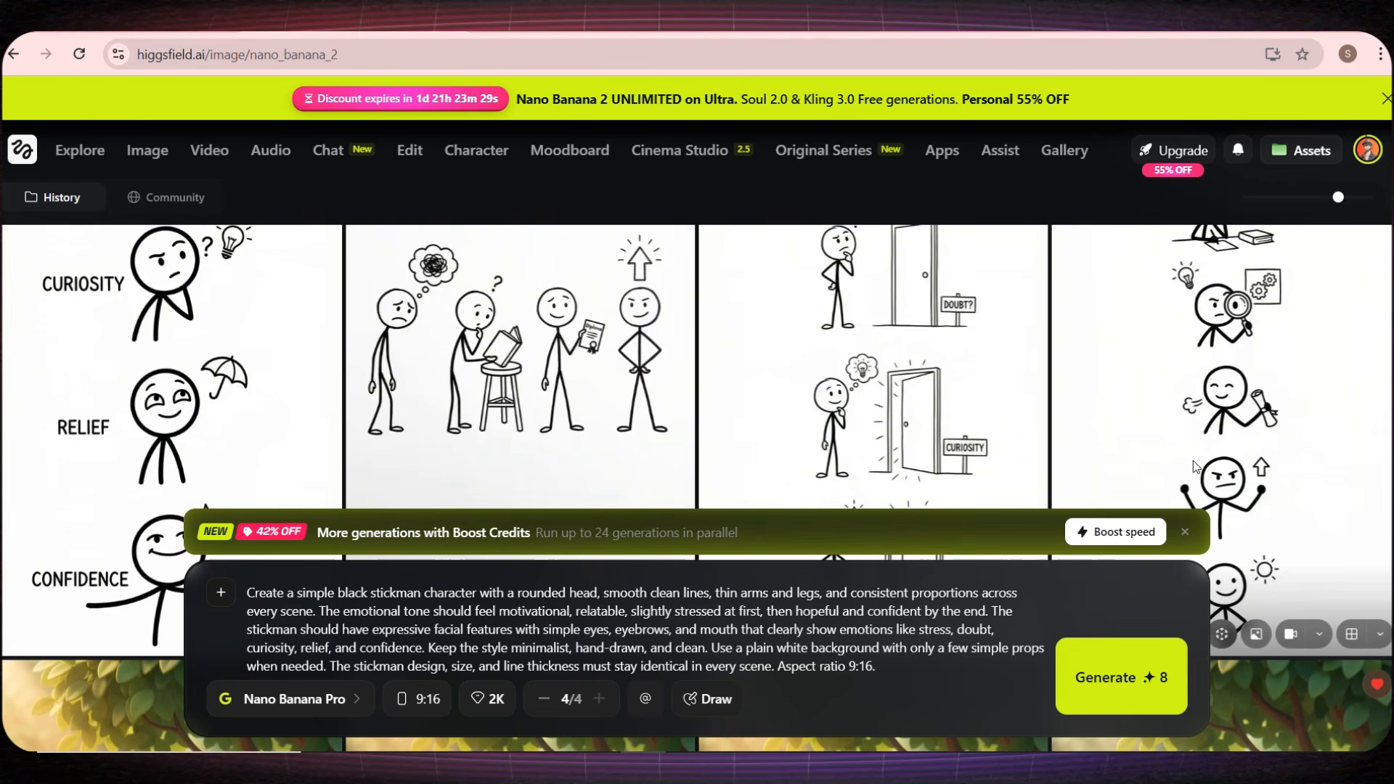
left_click(1184, 535)
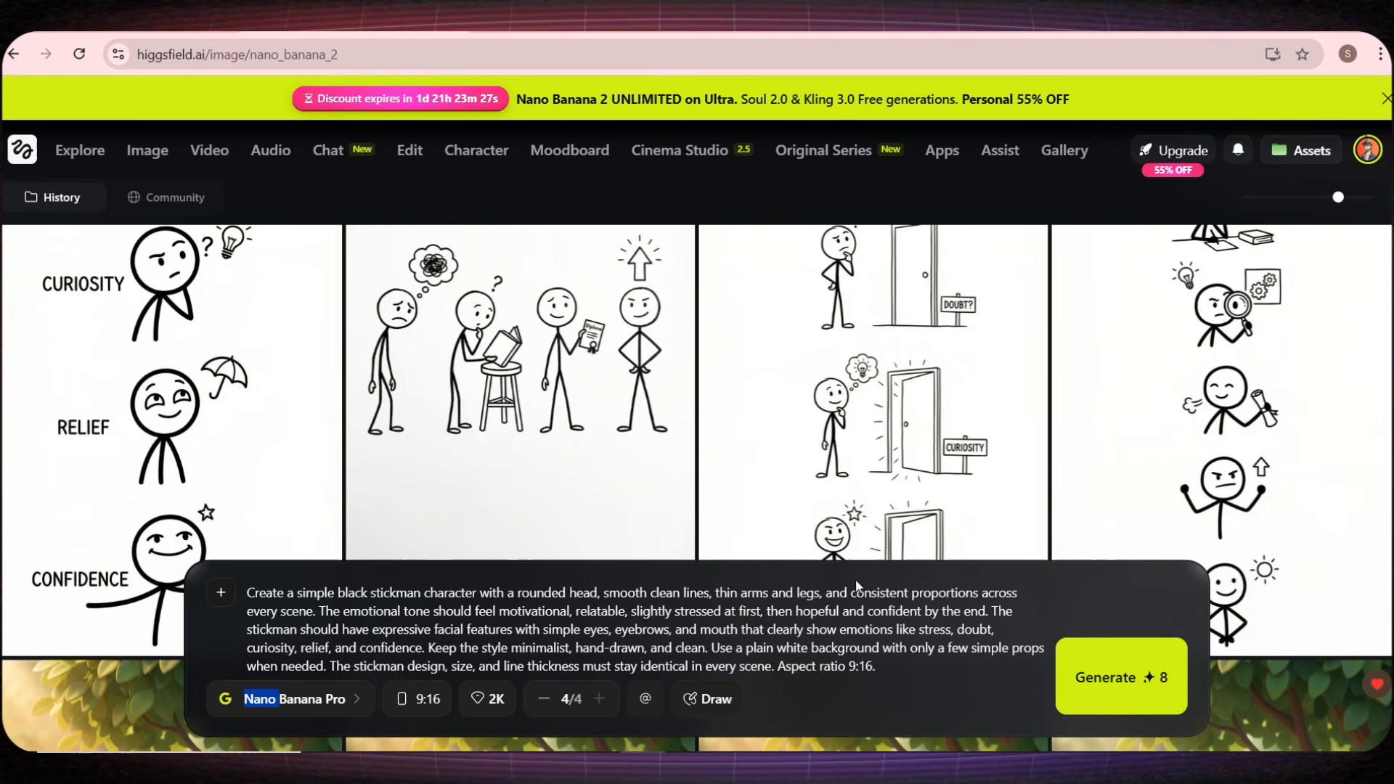
triple_click(860, 605)
key("BackSpace")
Step: Review the generated stickman sheets and use the one with four stickman poses, three beside doors, as the reference image
scroll(958, 509, "up", 3)
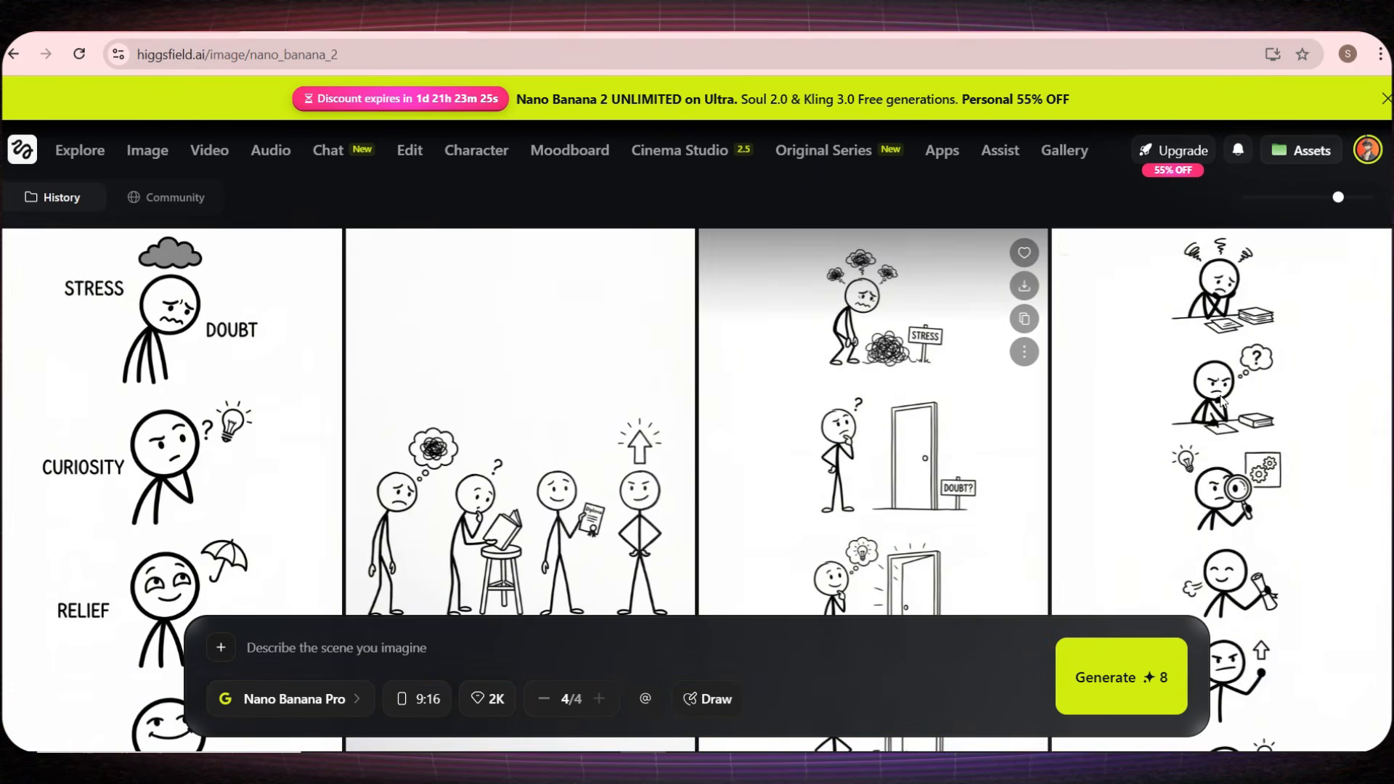
scroll(1125, 416, "down", 1)
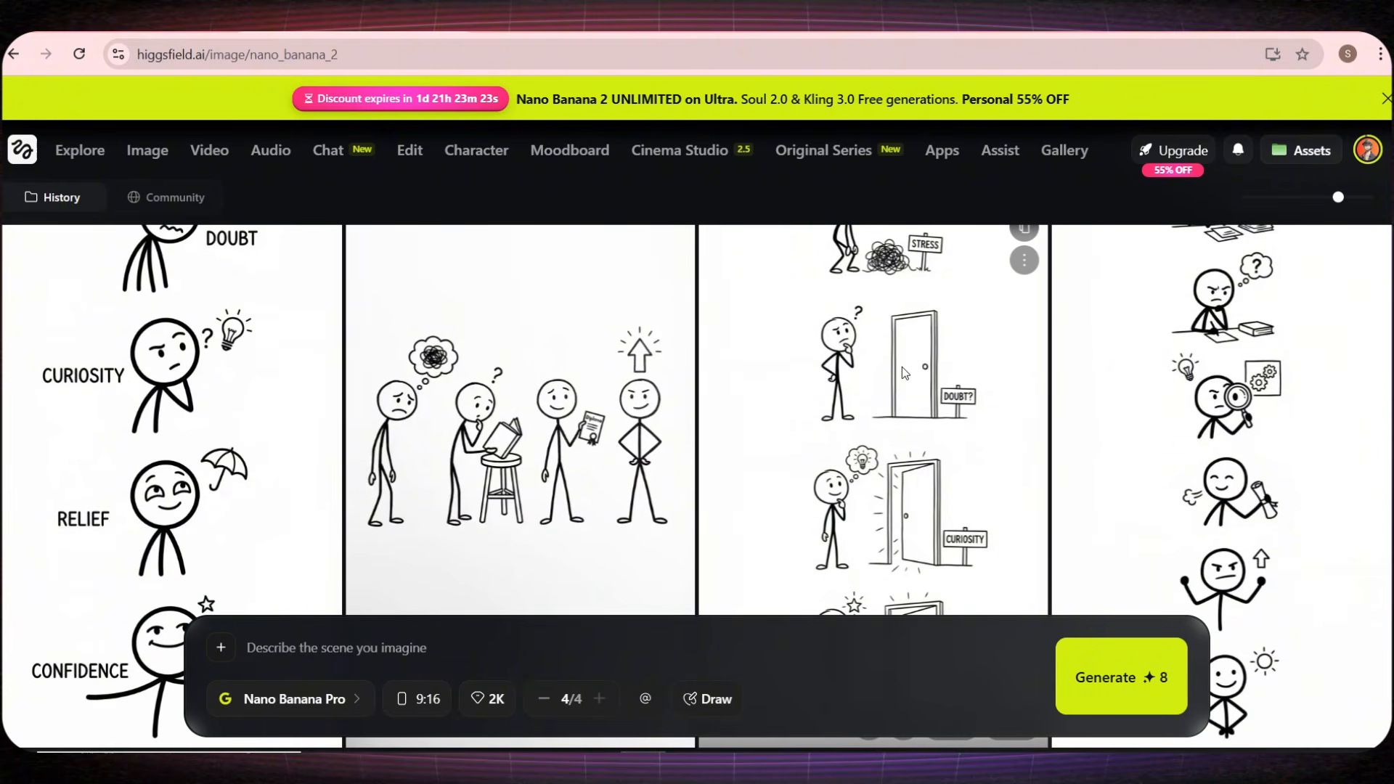
scroll(895, 537, "down", 1)
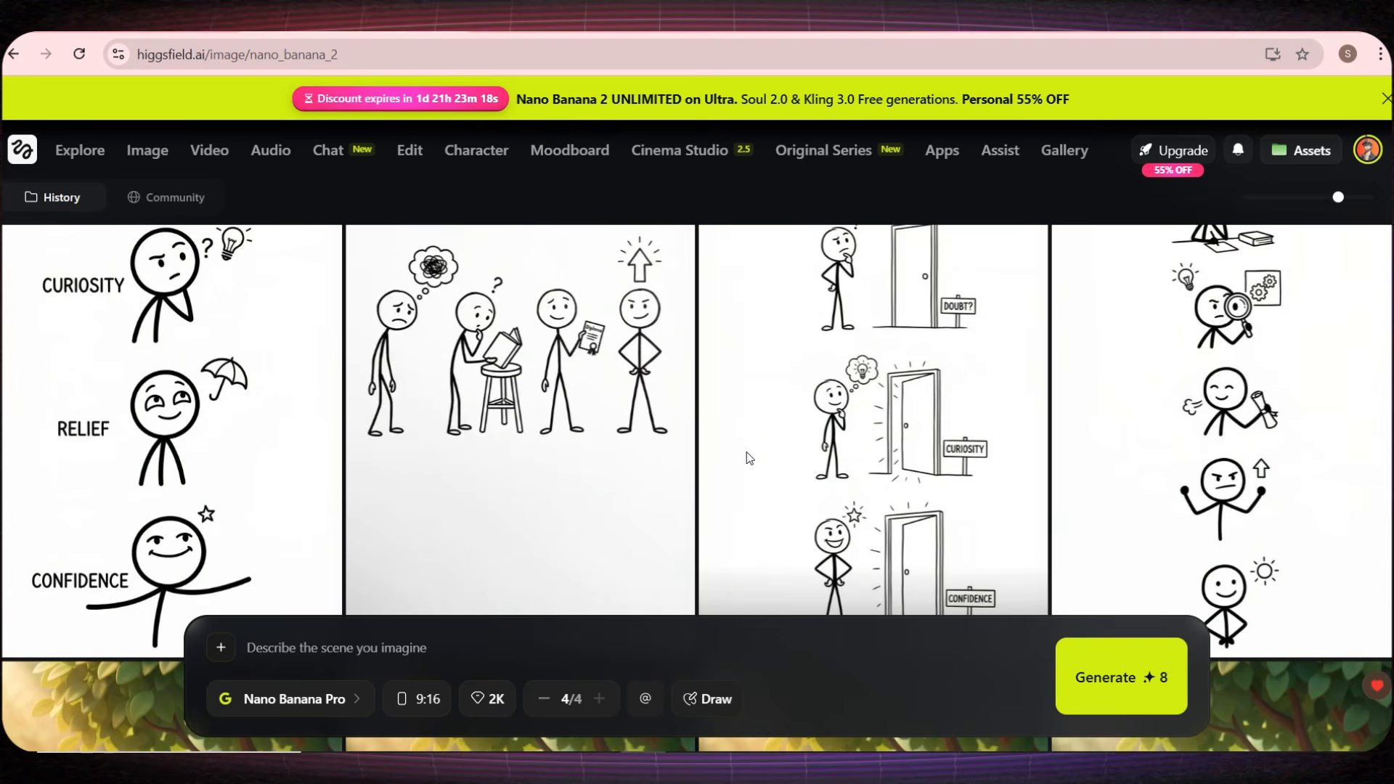
scroll(752, 454, "up", 1)
left_click(875, 403)
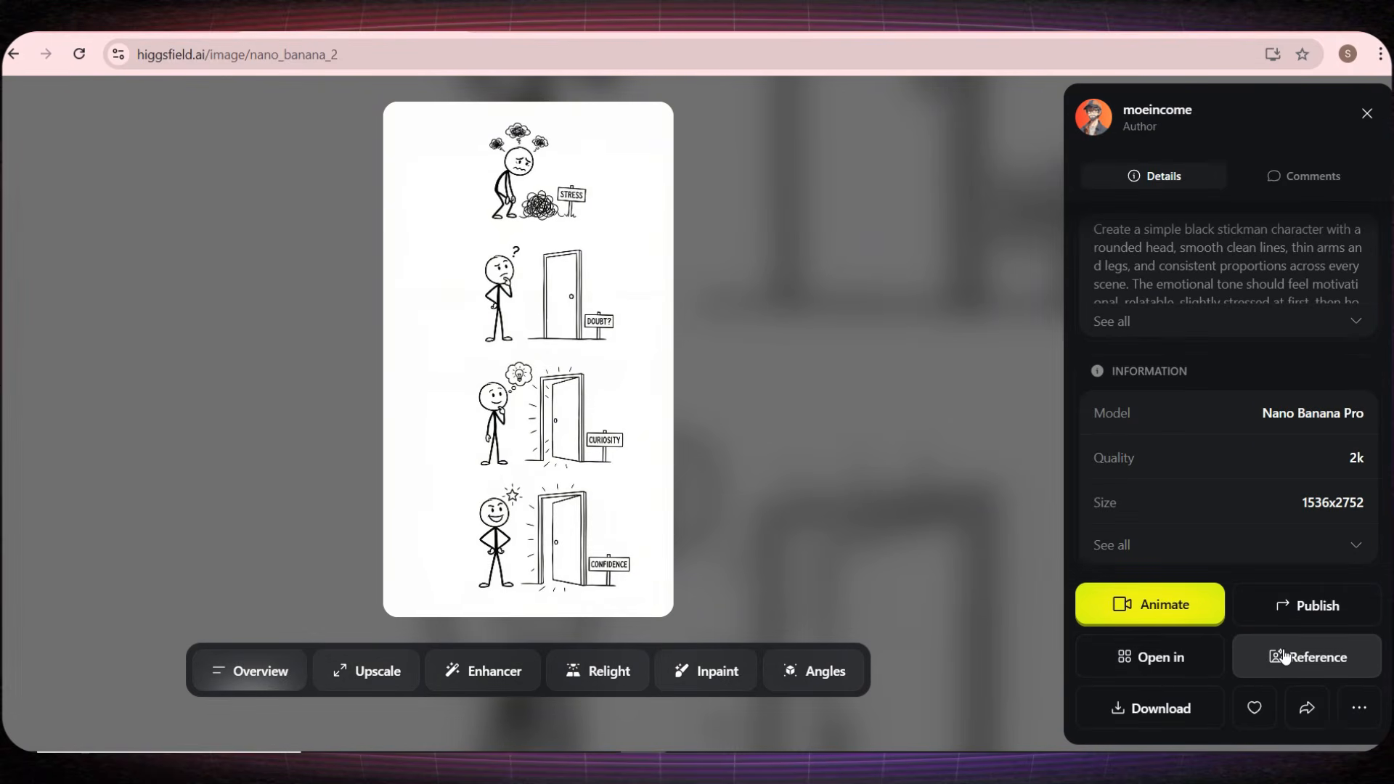
left_click(1286, 657)
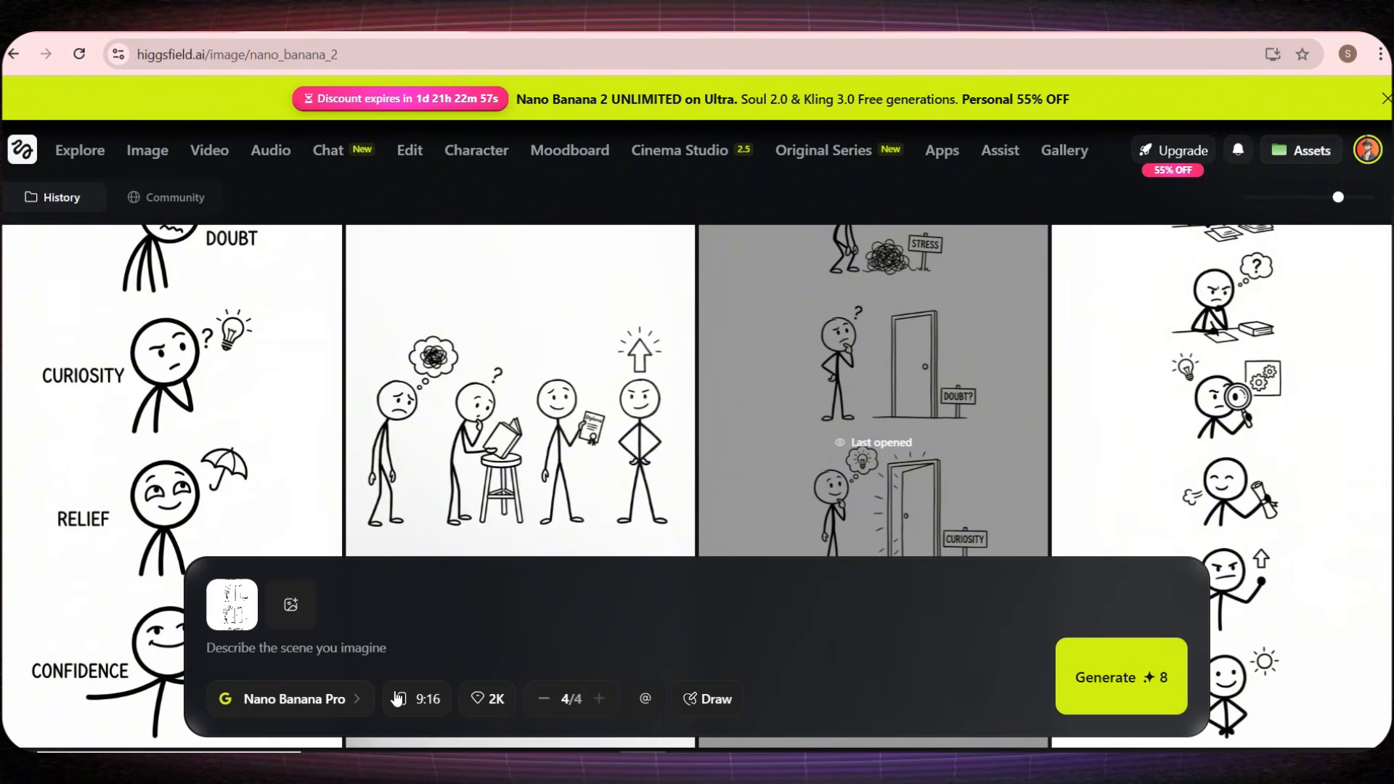
mouse_move(247, 604)
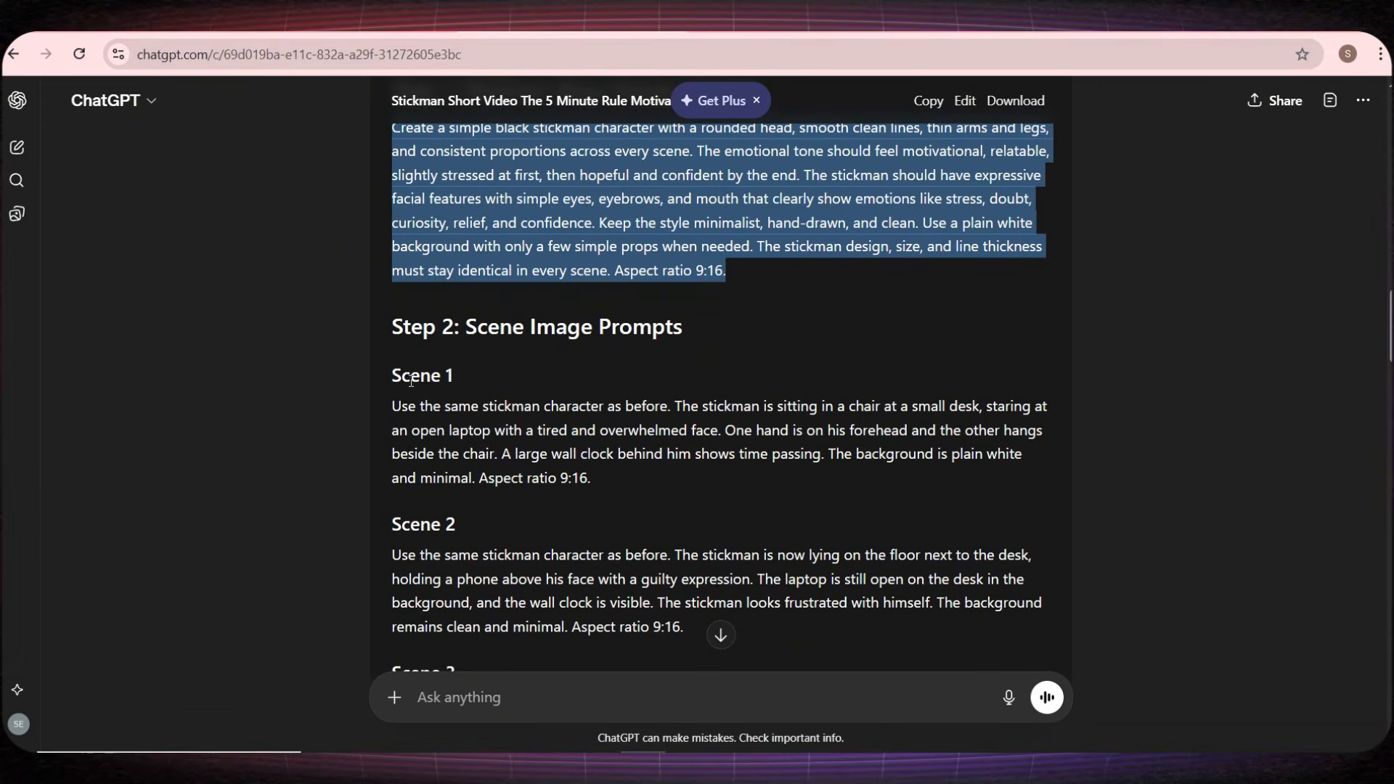
Step: Copy the Scene 1 prompt from ChatGPT into Higgsfield and generate its images with the stickman reference
left_click_drag(392, 375, 467, 378)
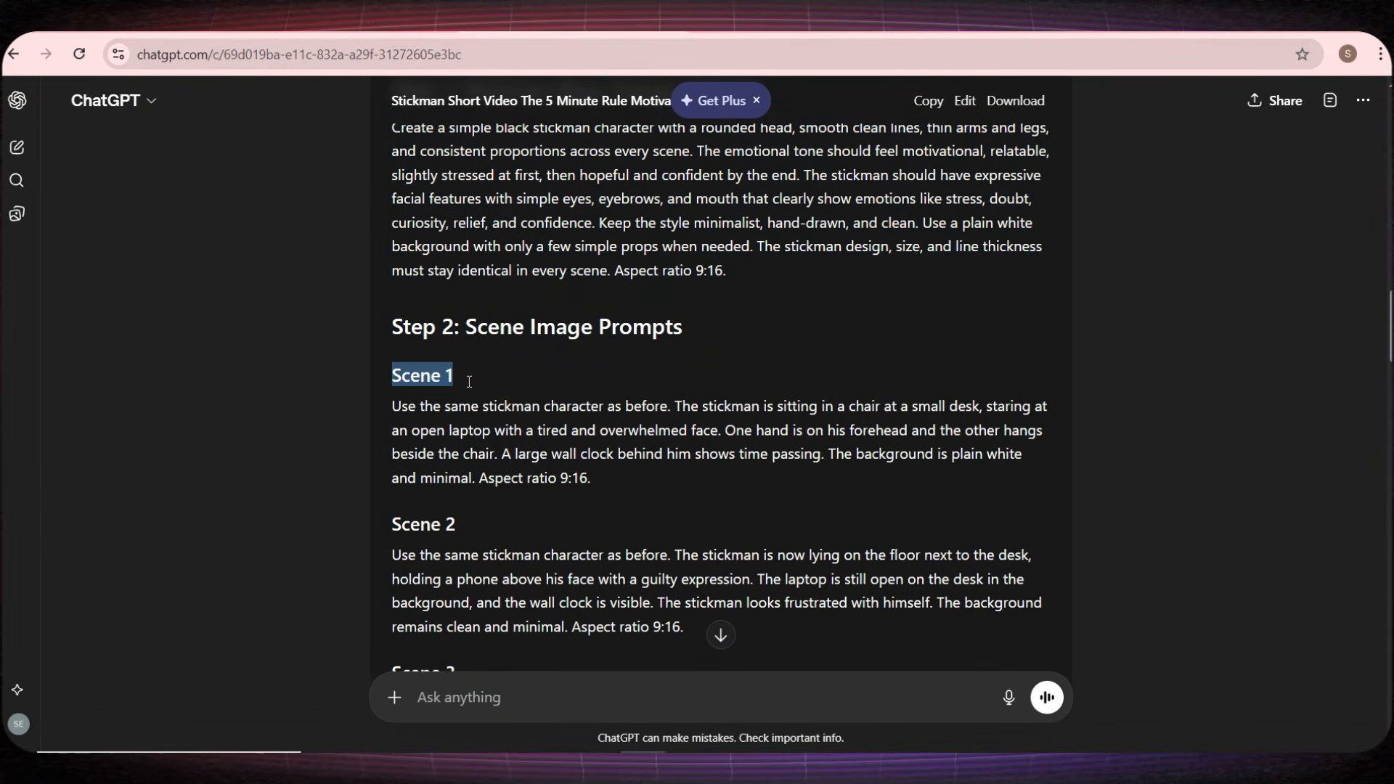
triple_click(422, 419)
key("ctrl+c")
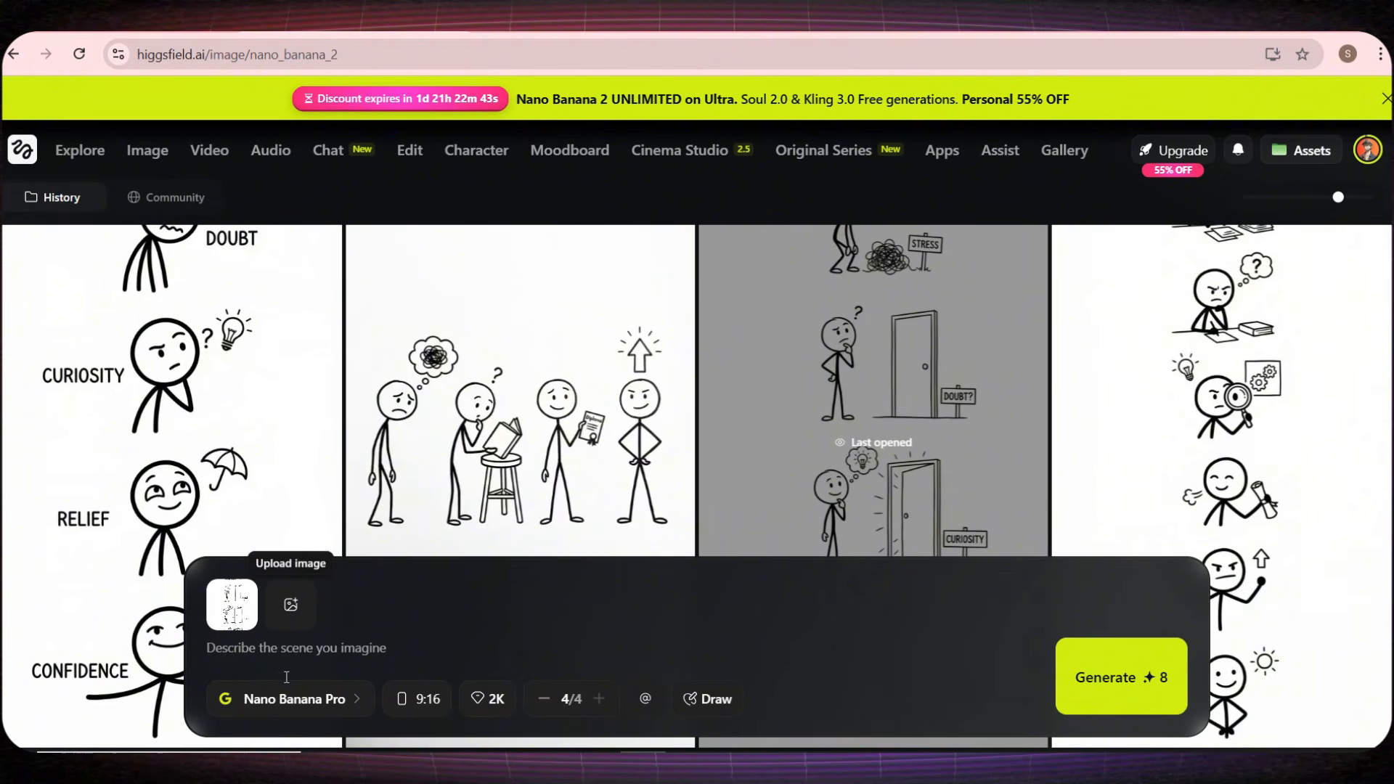
left_click(300, 648)
key("ctrl+v")
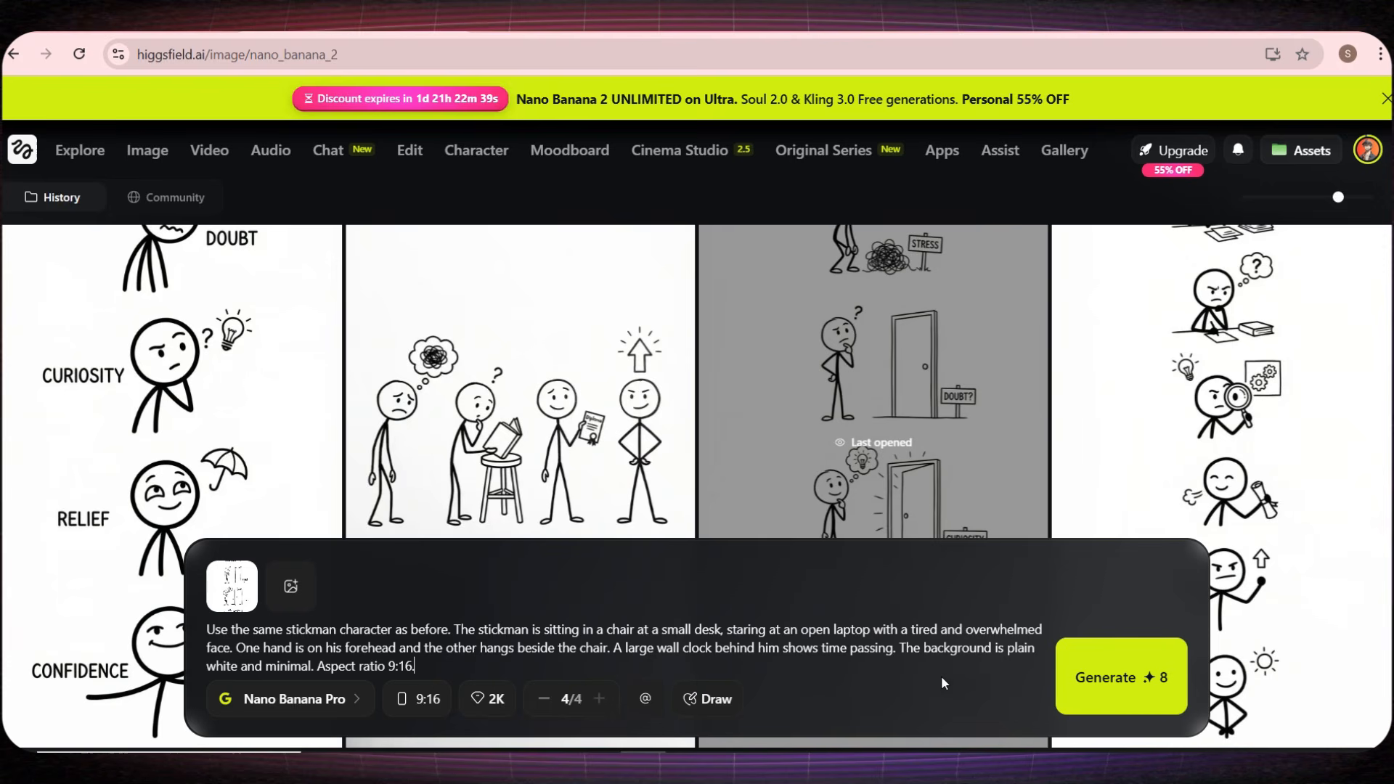
left_click(1118, 677)
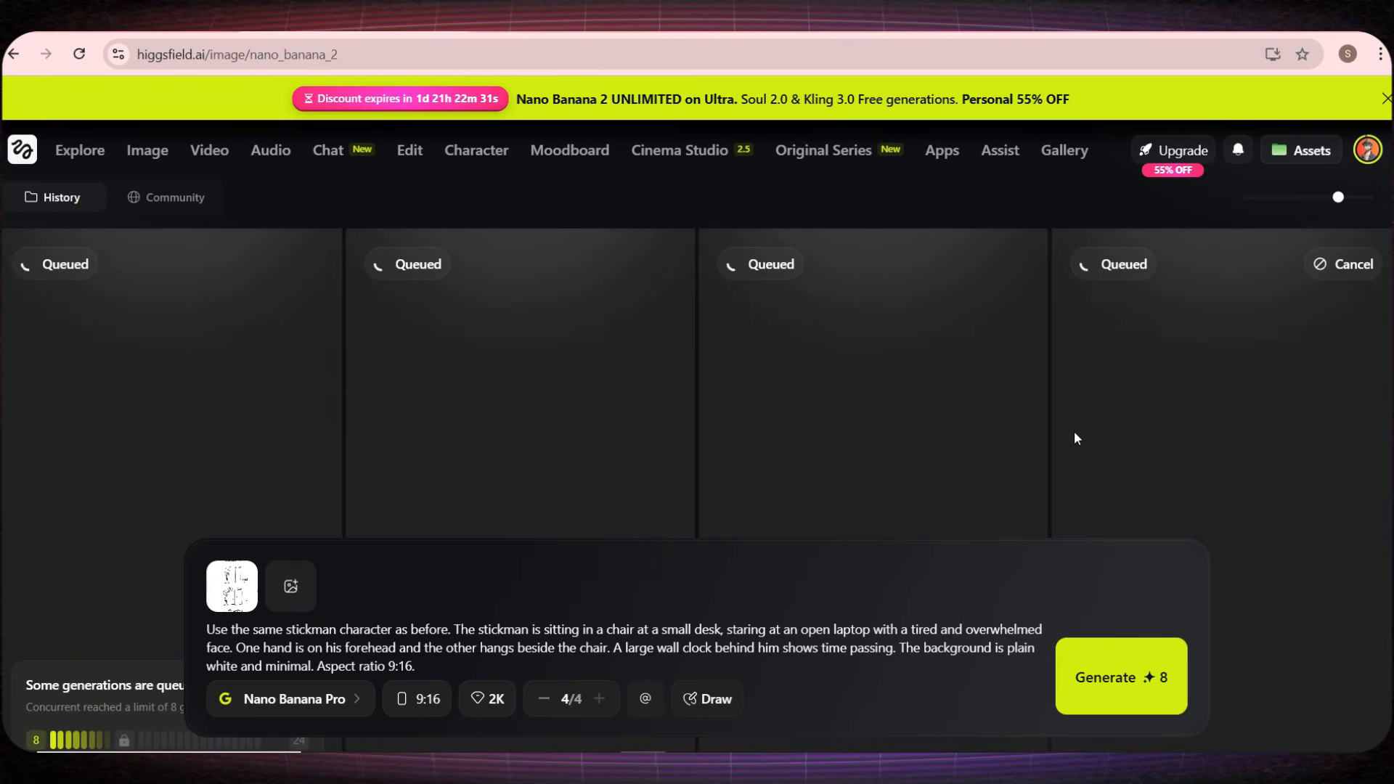
Step: Replace the Higgsfield prompt with the Scene 2 text from ChatGPT and generate its images
left_click(570, 21)
scroll(541, 302, "down", 2)
left_click(538, 406)
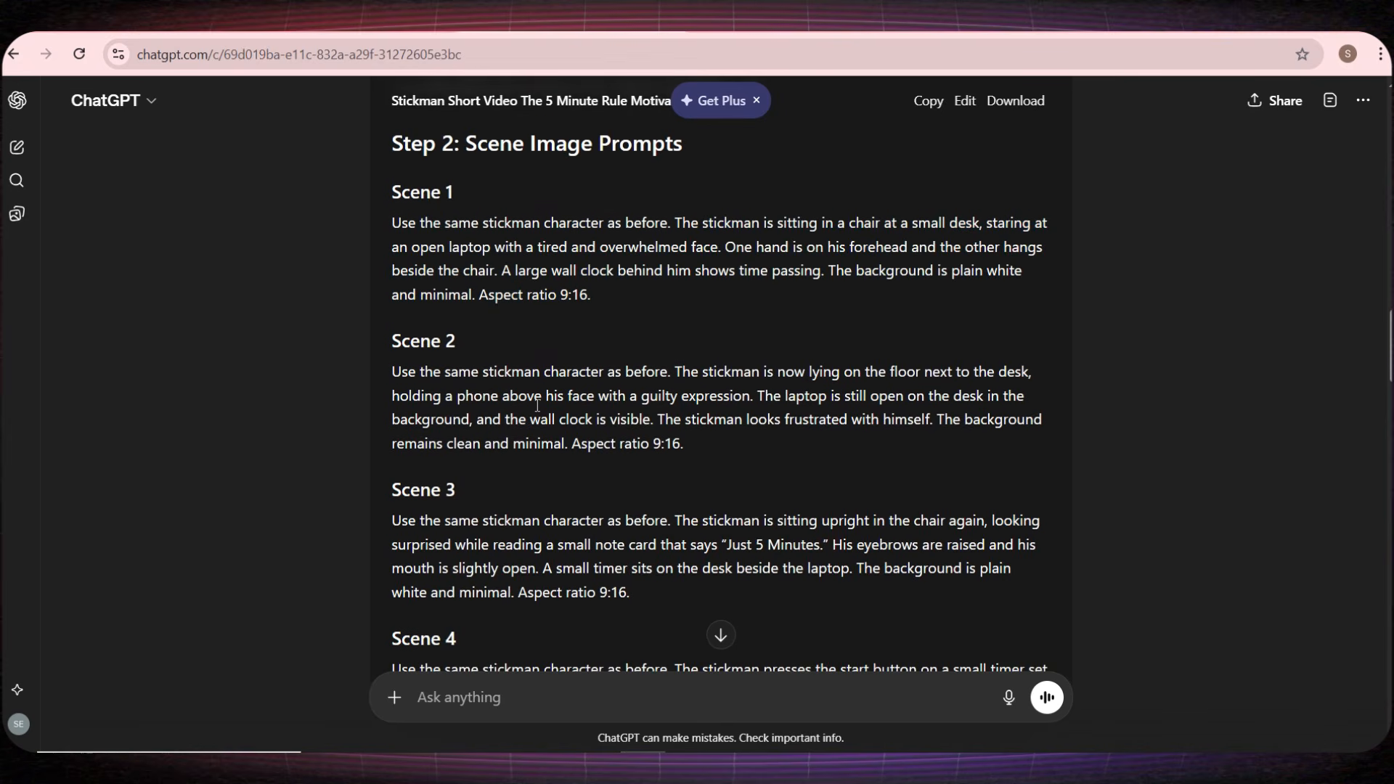
triple_click(538, 406)
key("ctrl+c")
left_click(409, 20)
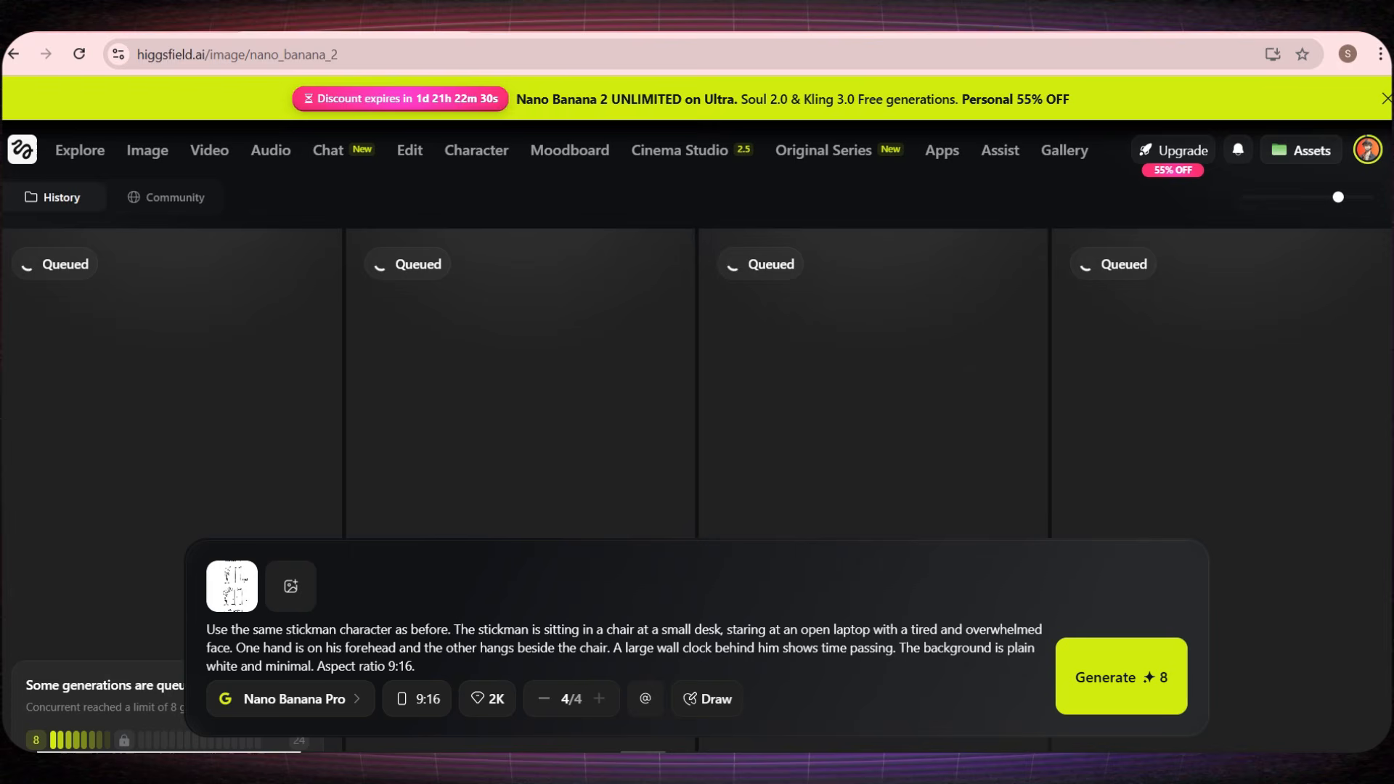
triple_click(459, 628)
key("ctrl+v")
left_click(1168, 692)
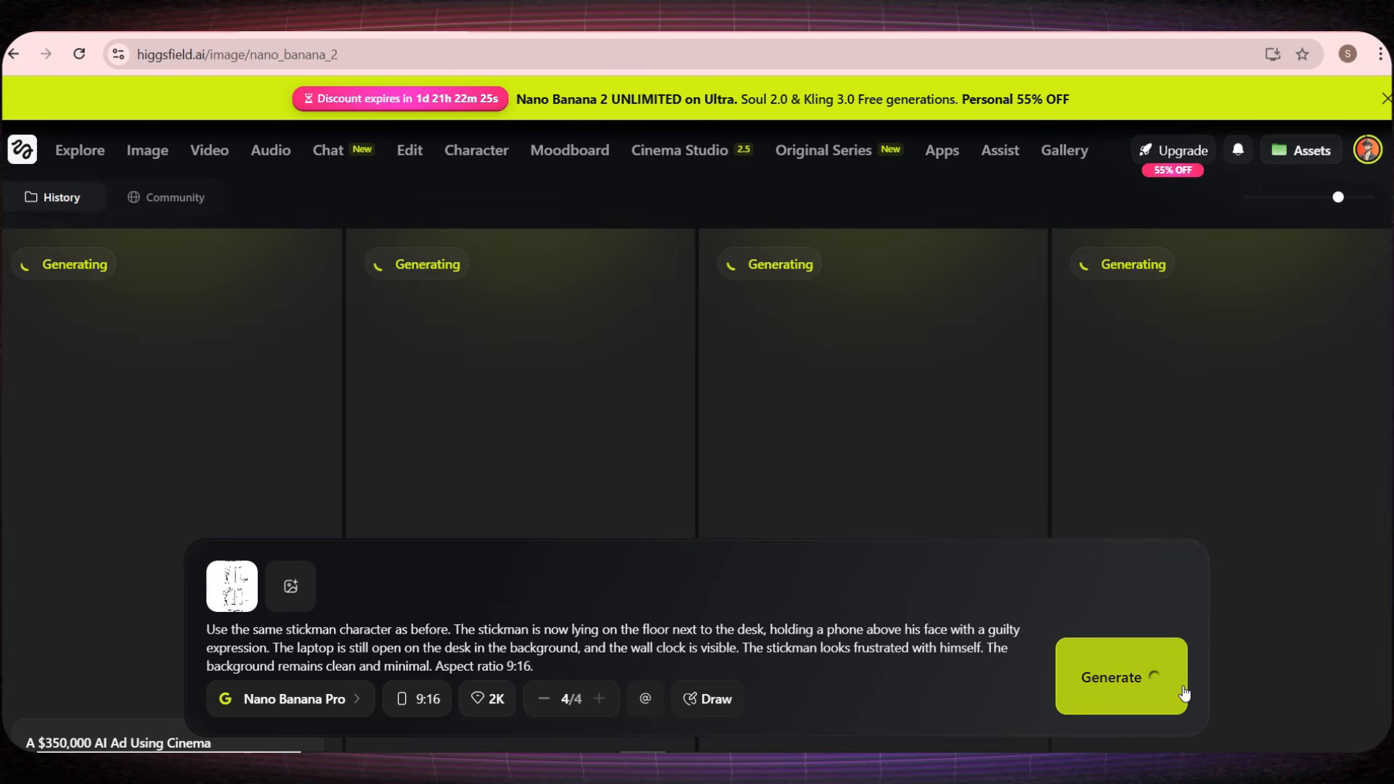
Step: Replace the Higgsfield prompt with the Scene 3 text from ChatGPT and generate its images
key("ctrl+Tab")
scroll(537, 363, "down", 3)
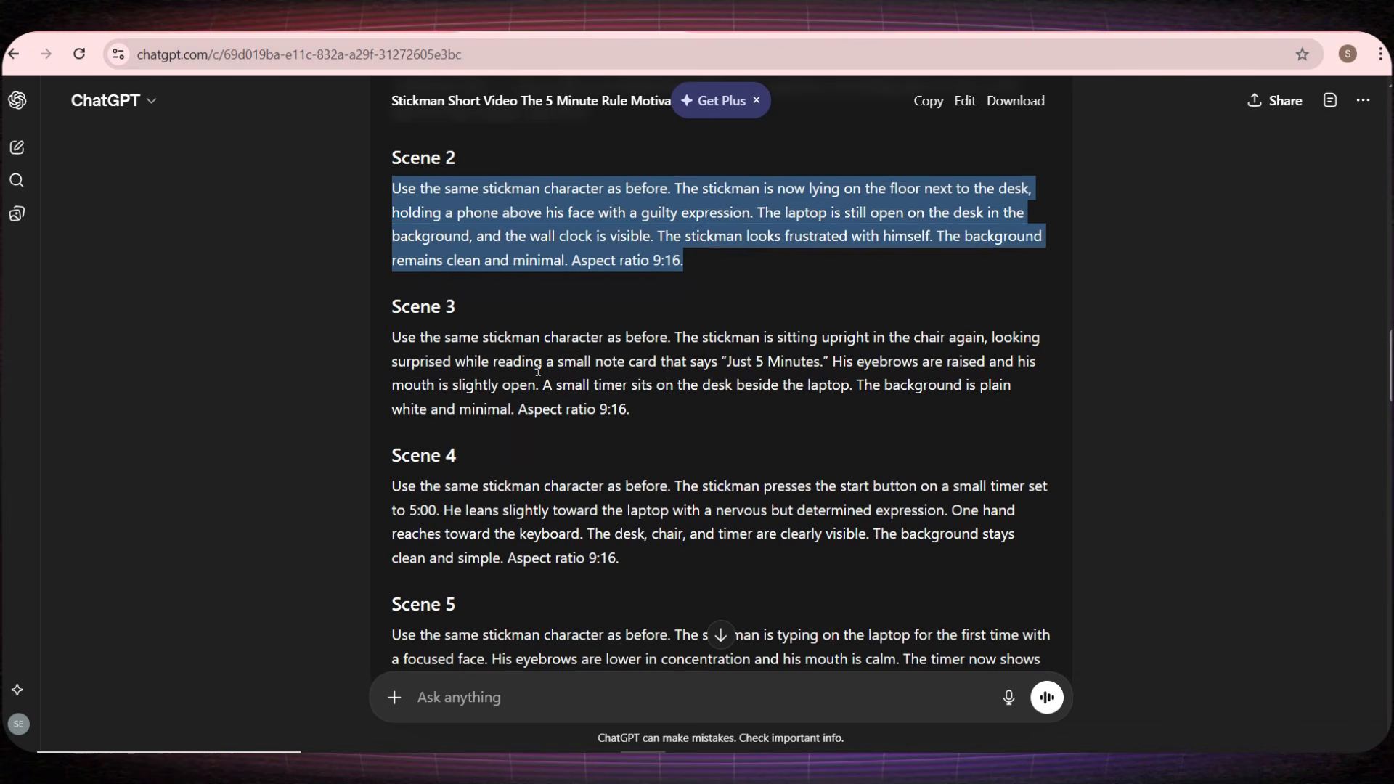
triple_click(537, 366)
key("ctrl+c")
key("ctrl+Tab")
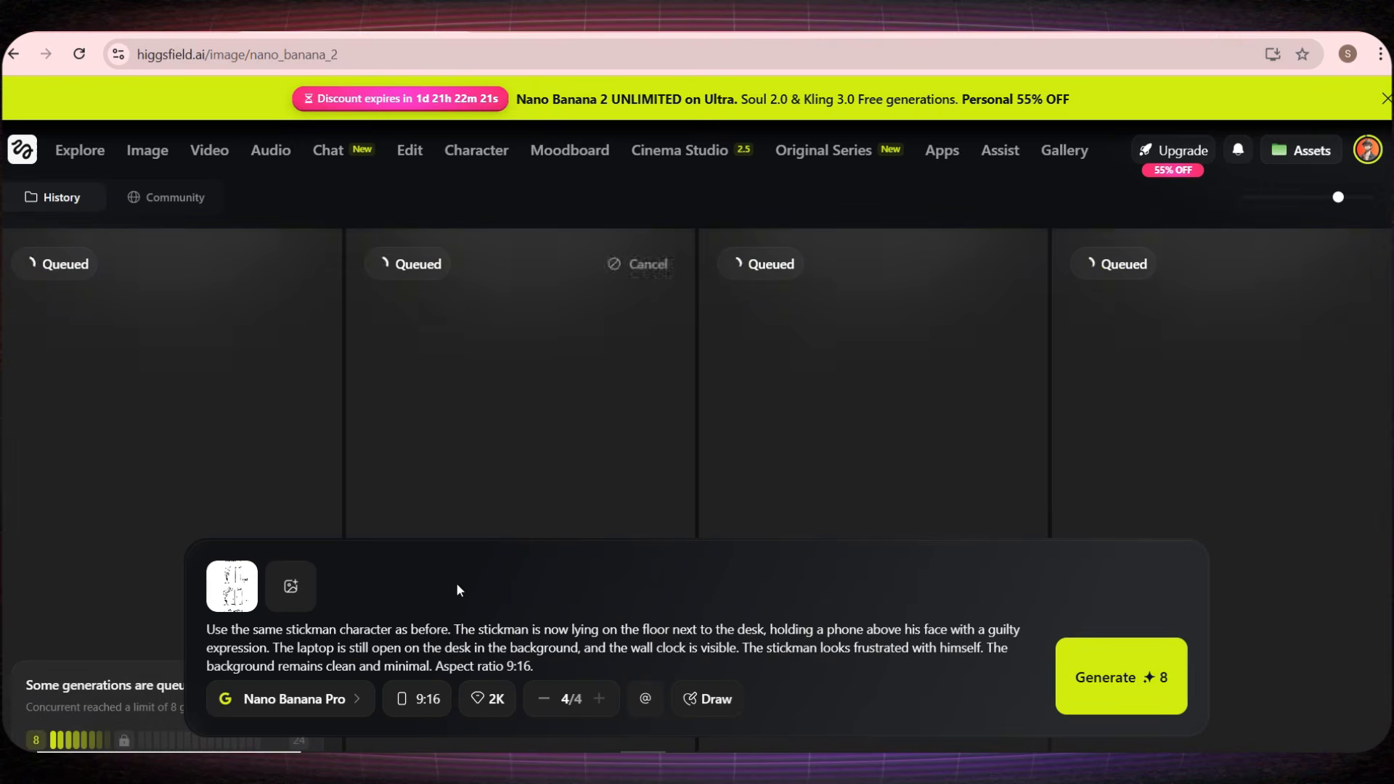
triple_click(591, 663)
key("ctrl+v")
left_click(1085, 690)
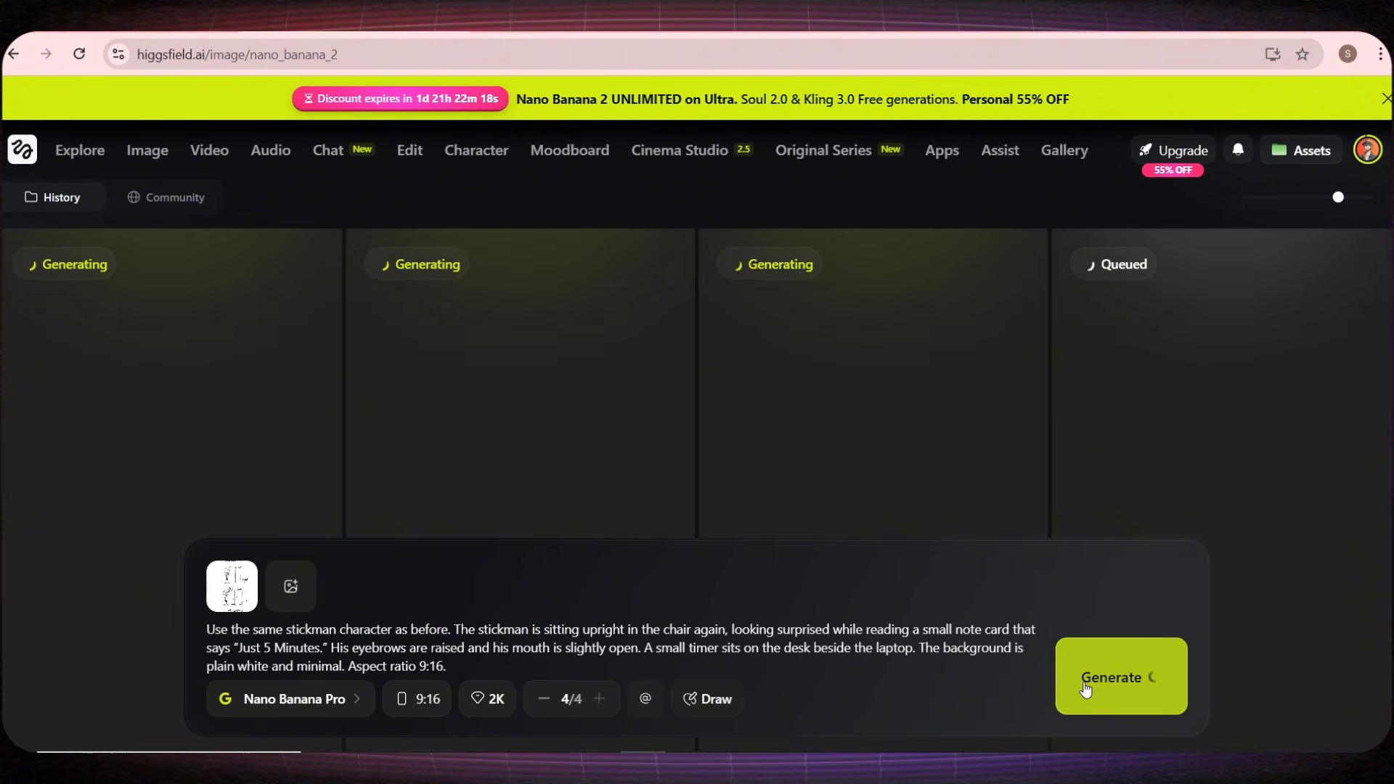
Step: Replace the Higgsfield prompt with the Scene 4 text from ChatGPT and generate its images
key("ctrl+Tab")
triple_click(523, 464)
key("ctrl+c")
key("ctrl+Tab")
triple_click(563, 652)
key("ctrl+v")
left_click(1089, 686)
Step: Copy the Scene 5 prompt from ChatGPT and paste it over the existing image prompt in Higgsfield
key("ctrl+Tab")
triple_click(523, 465)
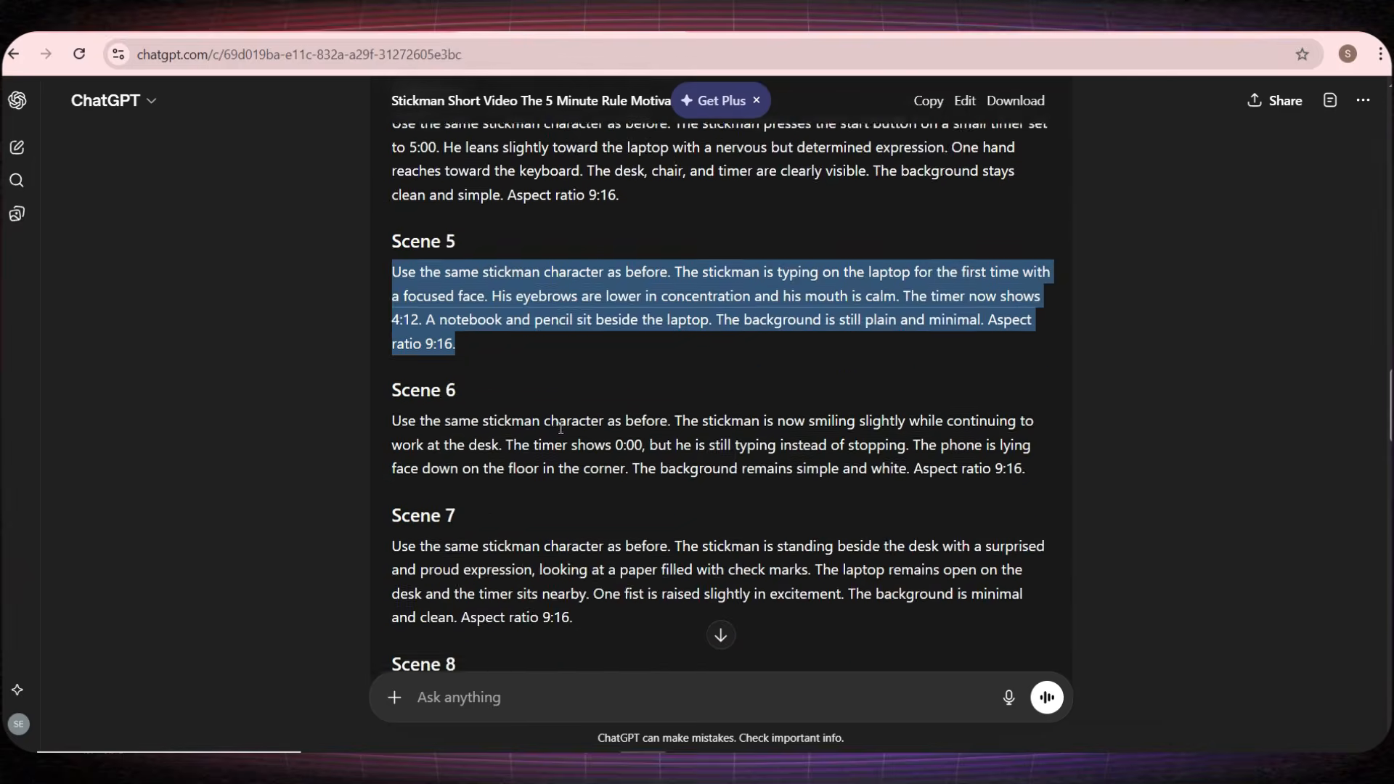
key("ctrl+c")
key("ctrl+Tab")
triple_click(563, 652)
key("ctrl+v")
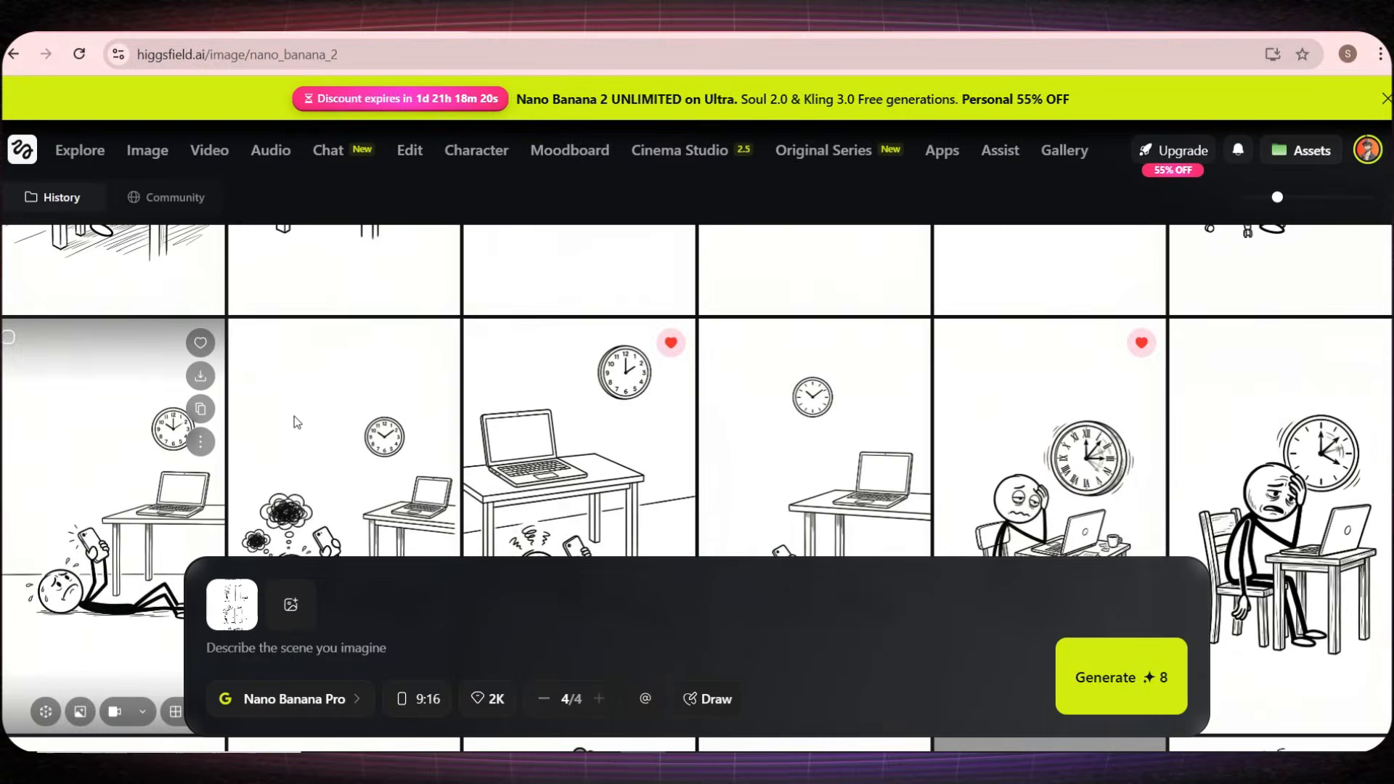
Step: Mark as favourite the "Just 5 Minutes" image with the digital timer behind the laptop and lines beside the stickman's head
scroll(803, 437, "up", 5)
scroll(803, 436, "up", 1)
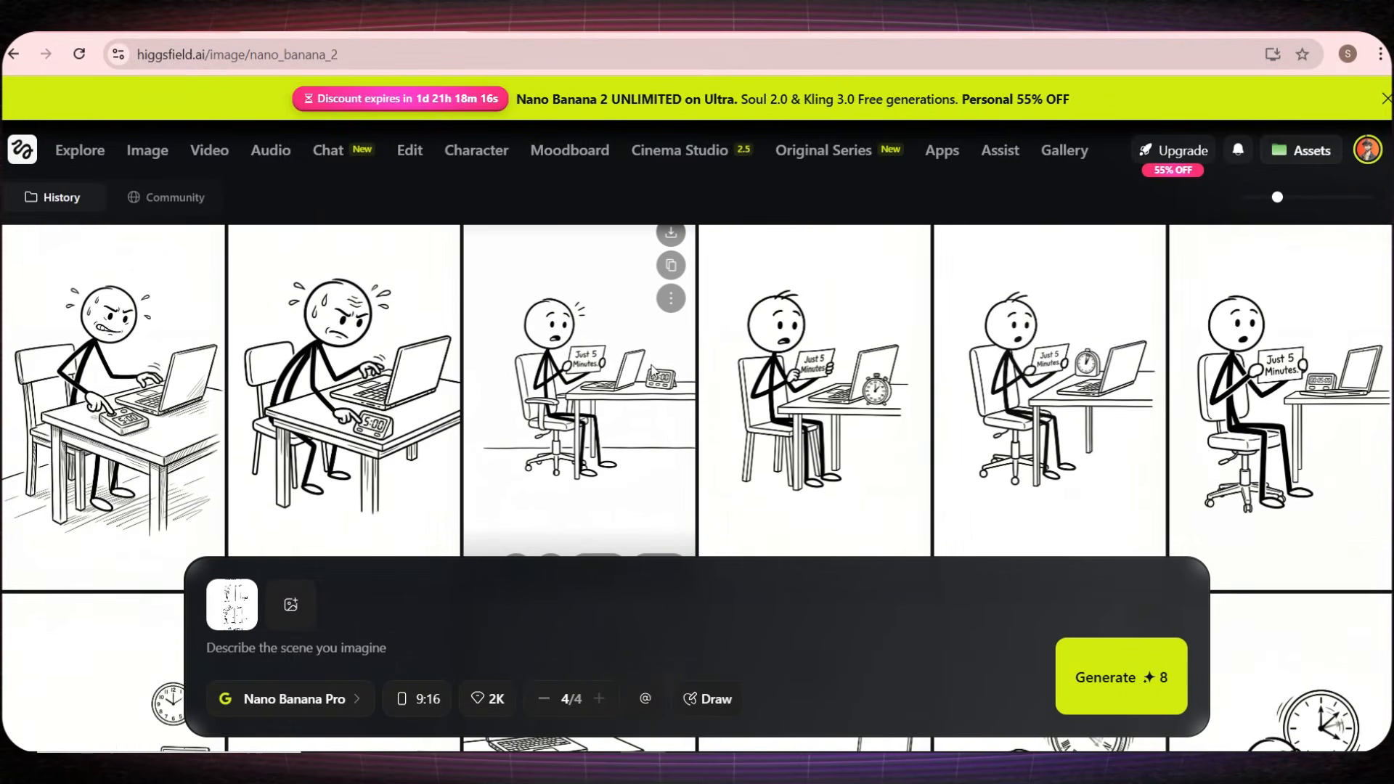
left_click(671, 290)
scroll(237, 438, "up", 1)
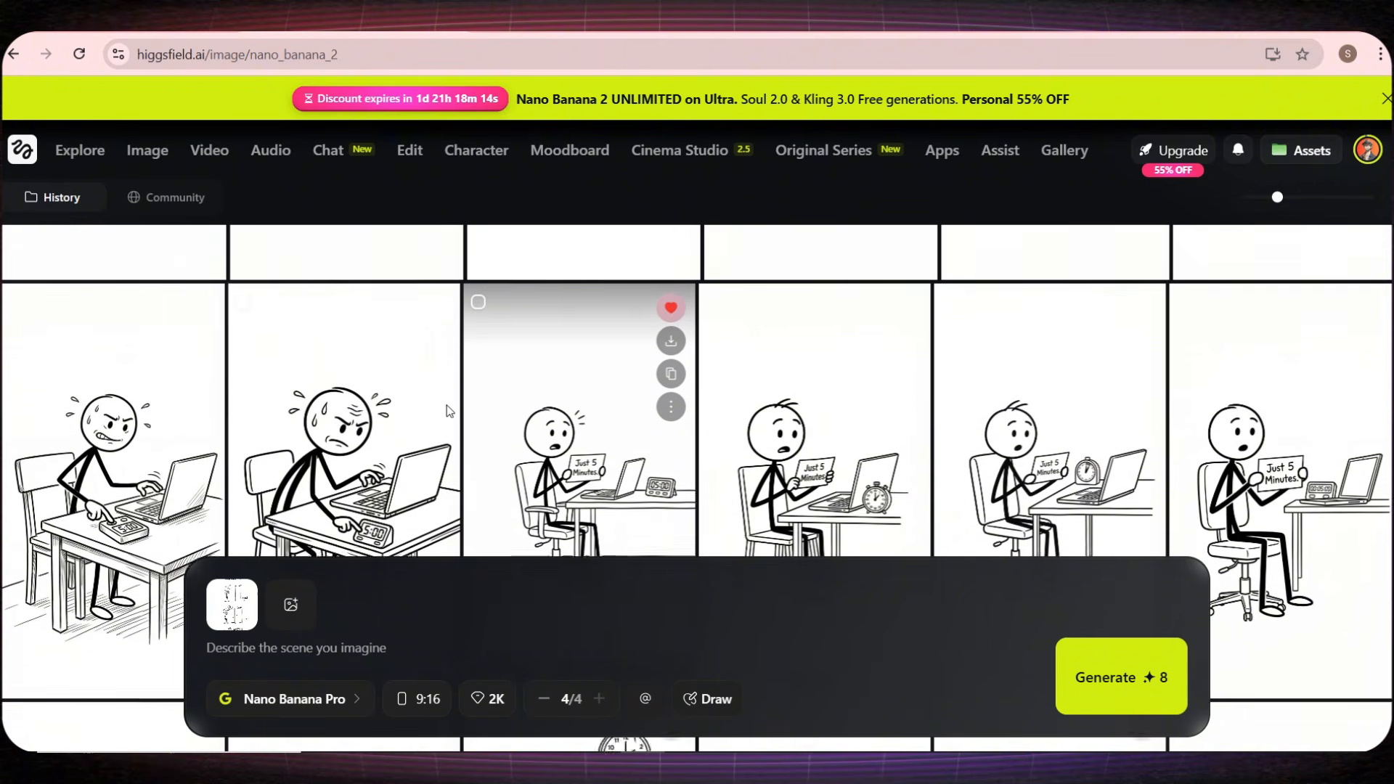
Step: Mark as favourite the Scene 5 image with the small 4:12 clock on the table beside the laptop
scroll(437, 420, "up", 2)
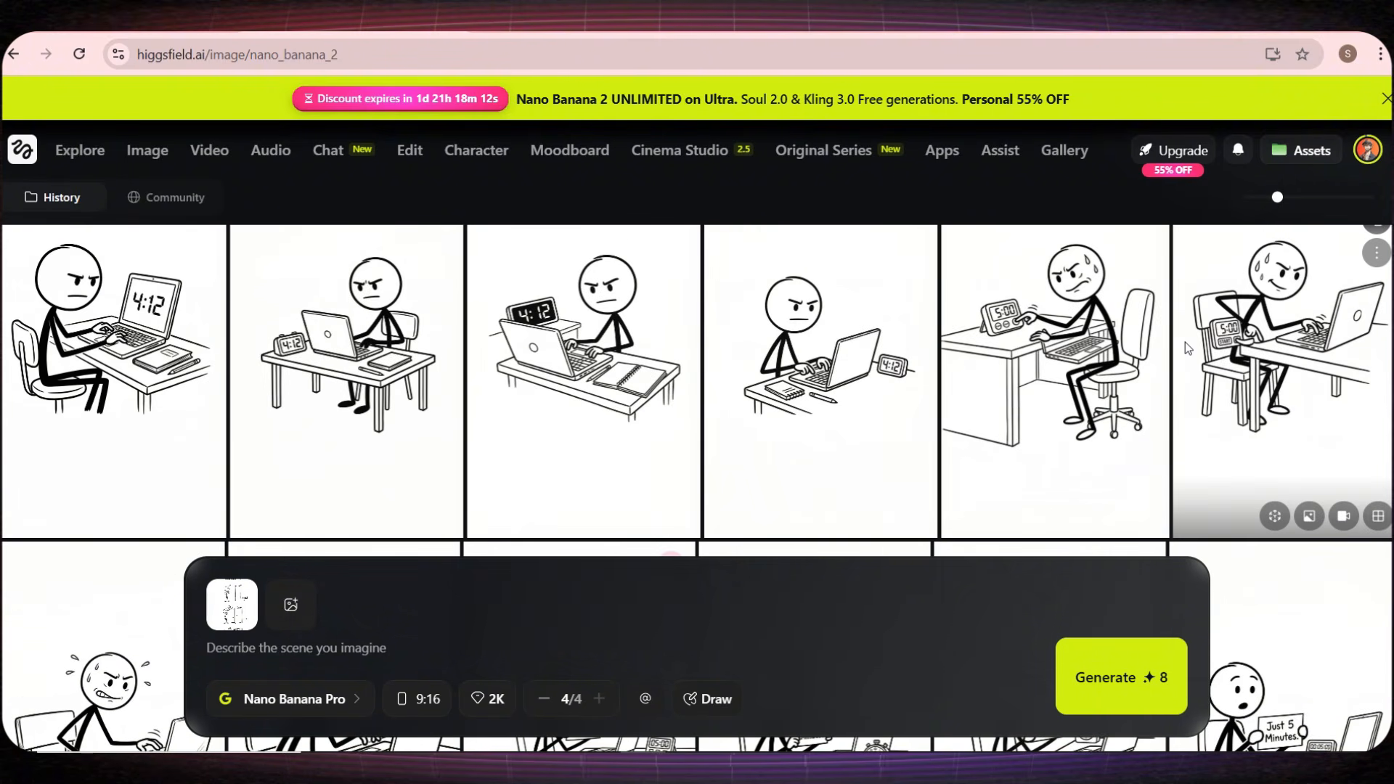
scroll(1185, 342, "up", 1)
scroll(1186, 343, "down", 3)
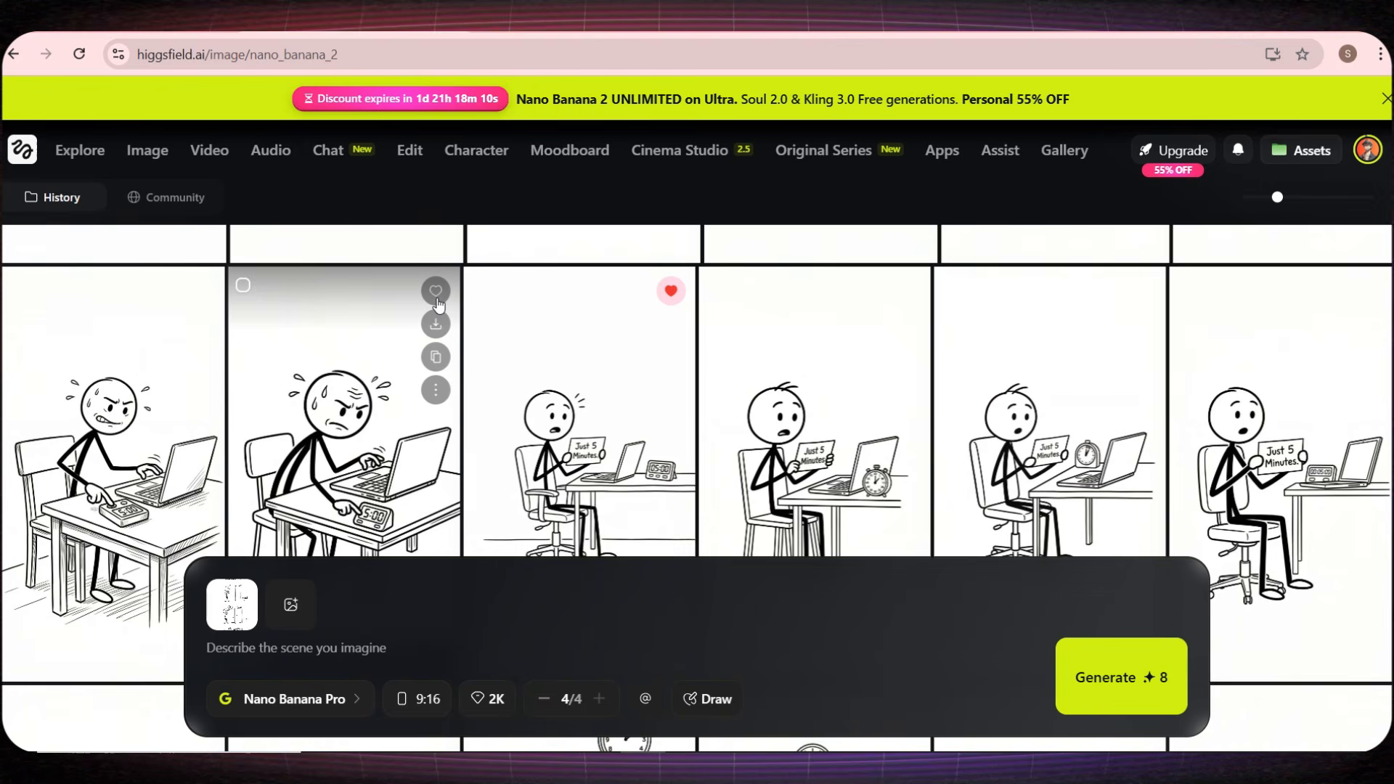
scroll(609, 399, "up", 2)
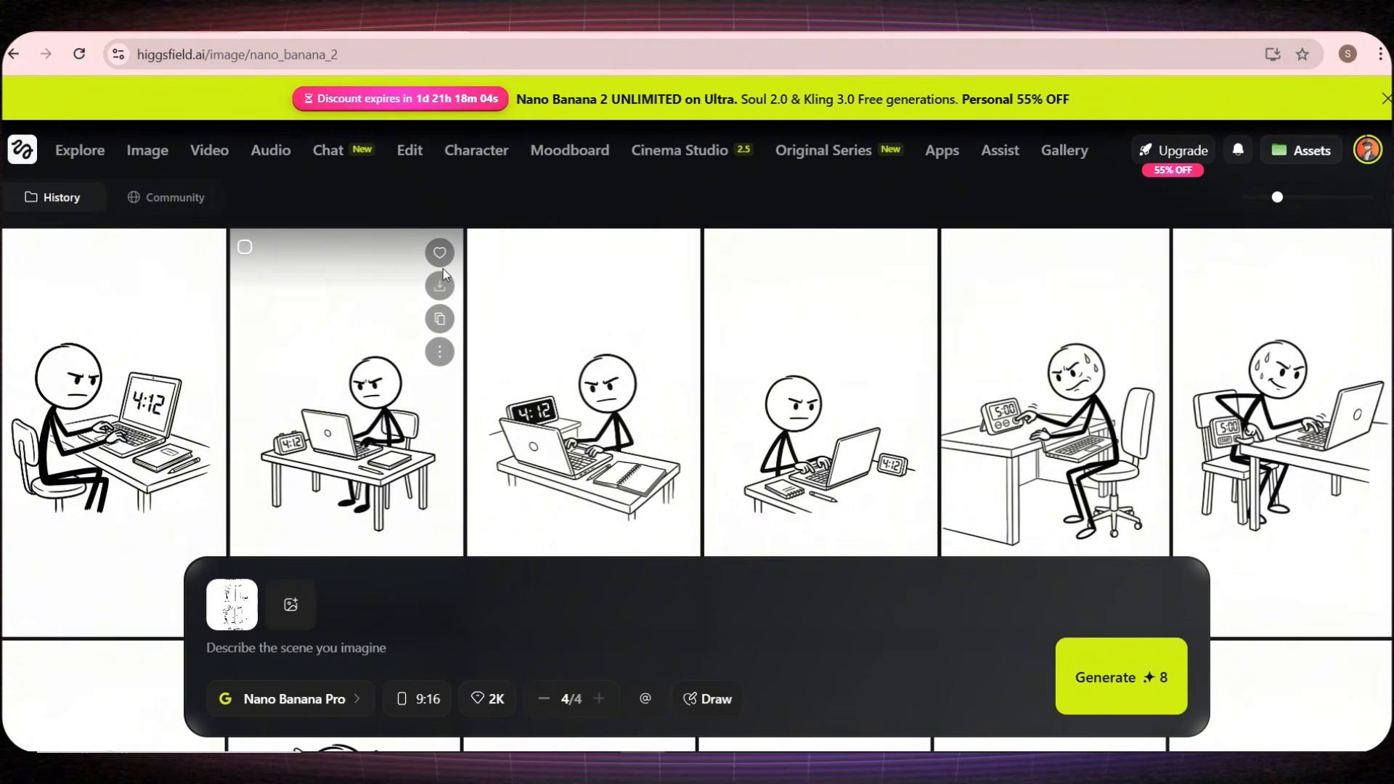
left_click(676, 253)
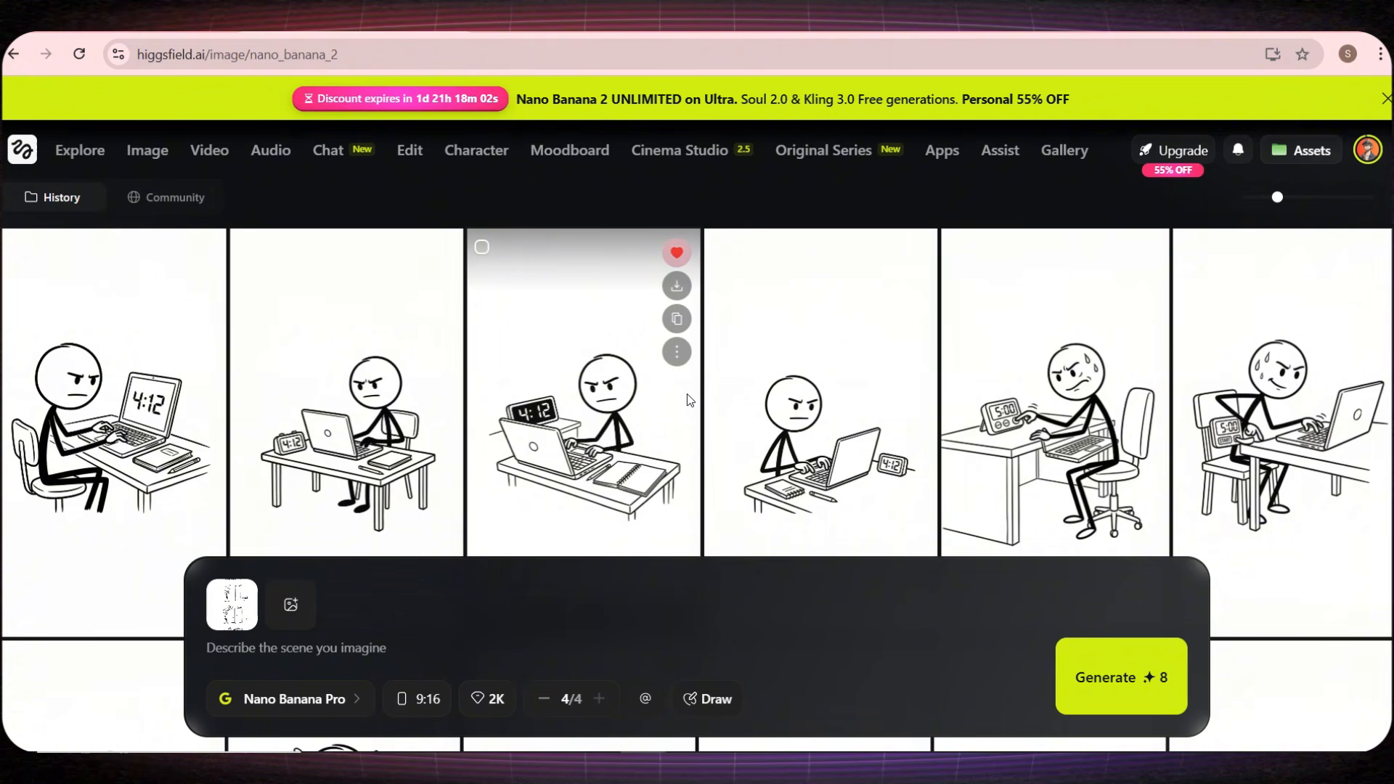
scroll(687, 393, "down", 1)
scroll(687, 393, "down", 3)
scroll(469, 325, "up", 3)
left_click(438, 253)
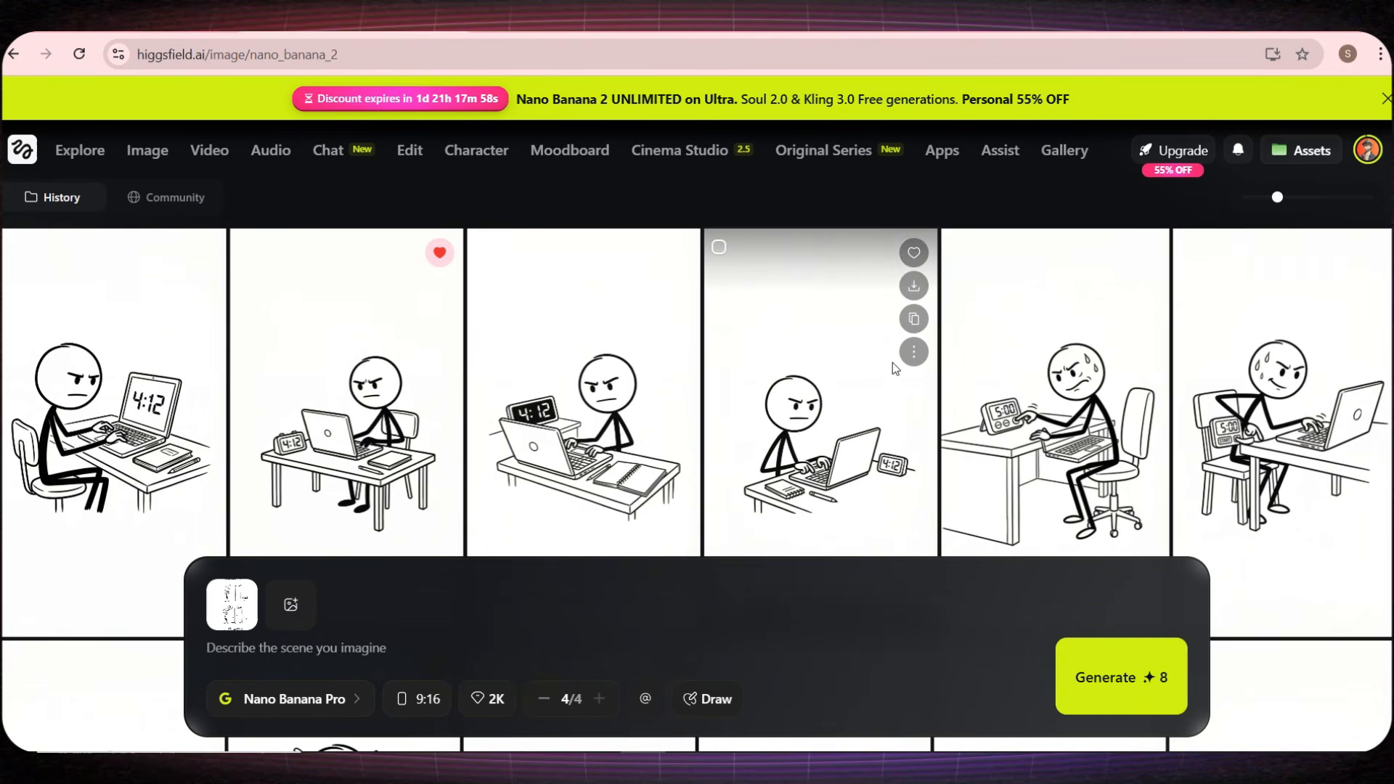
Step: Copy the Scene 1 motion prompt from Part 2 of the ChatGPT plan and return to Higgsfield
scroll(891, 363, "down", 1)
scroll(893, 369, "down", 10)
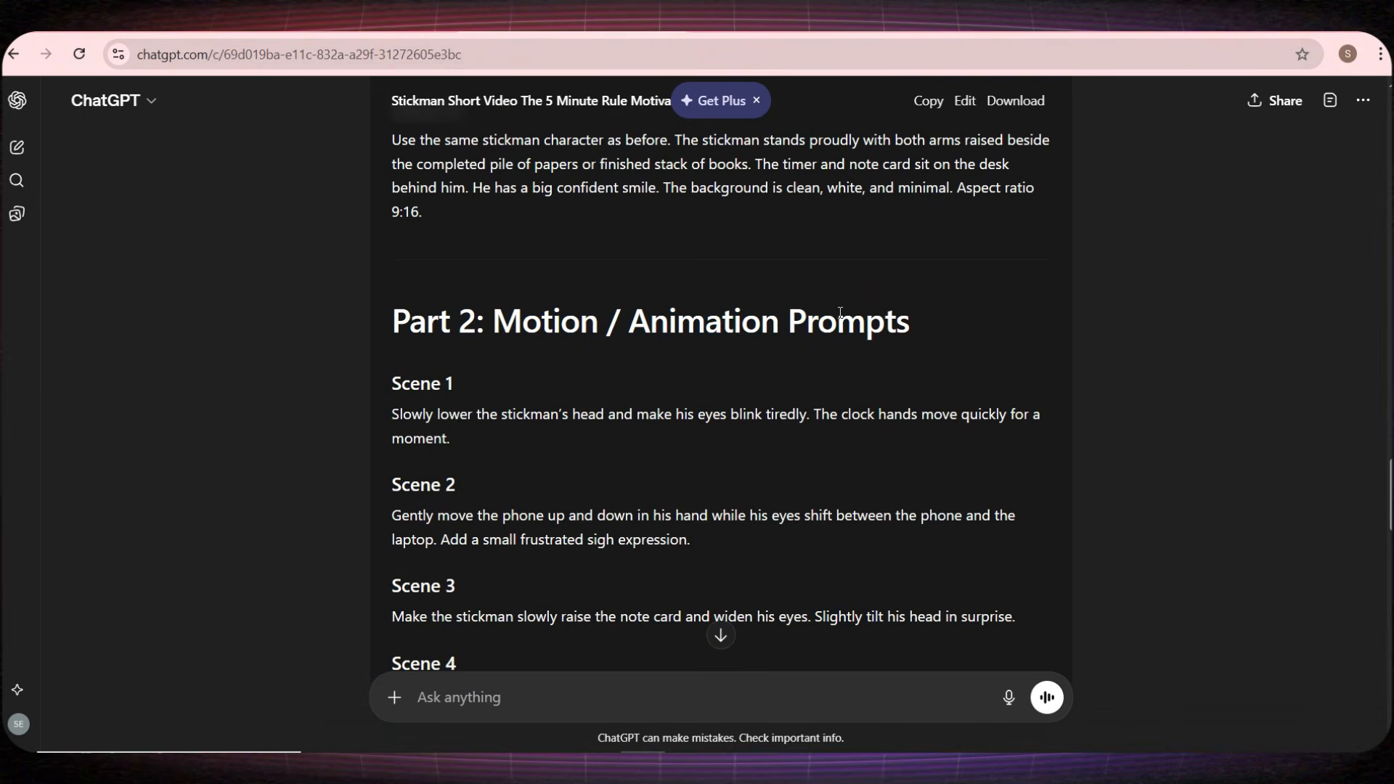
scroll(530, 339, "down", 2)
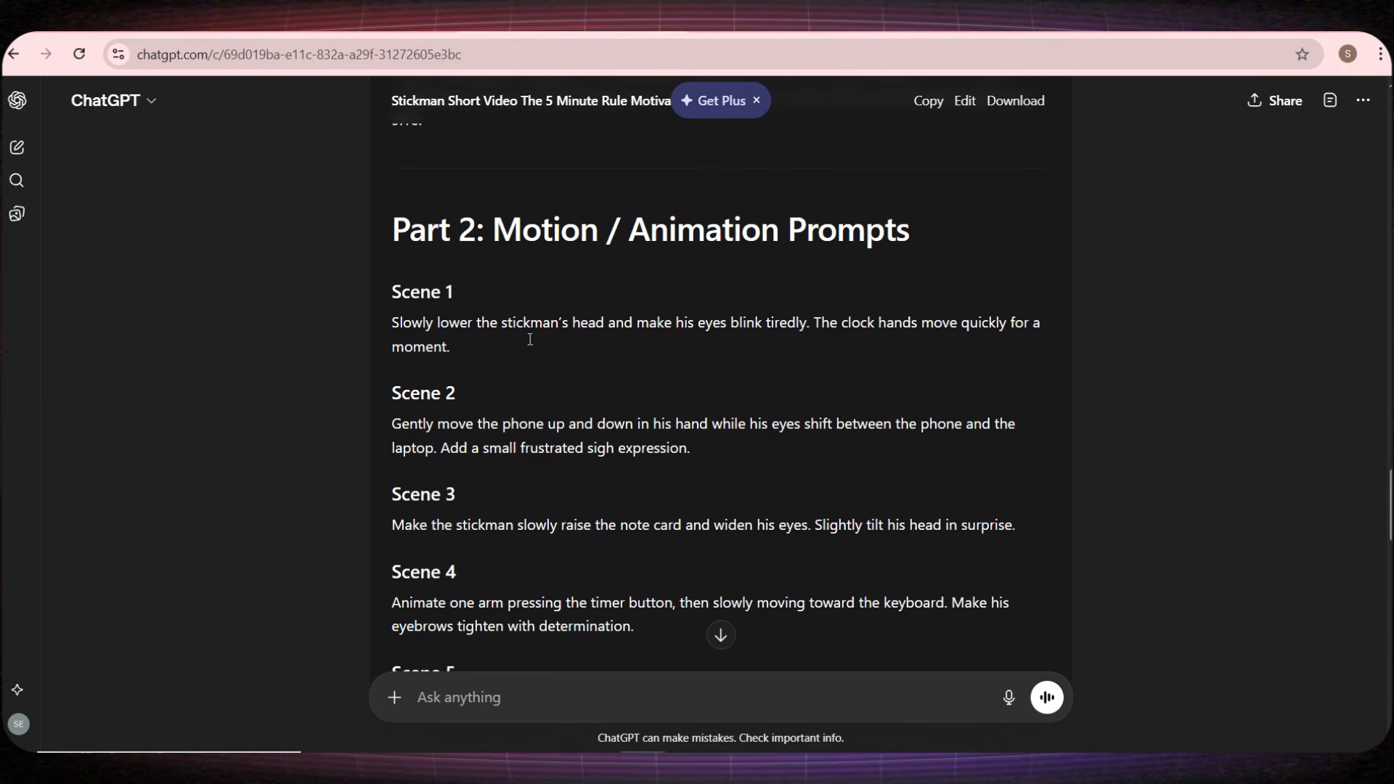
triple_click(511, 330)
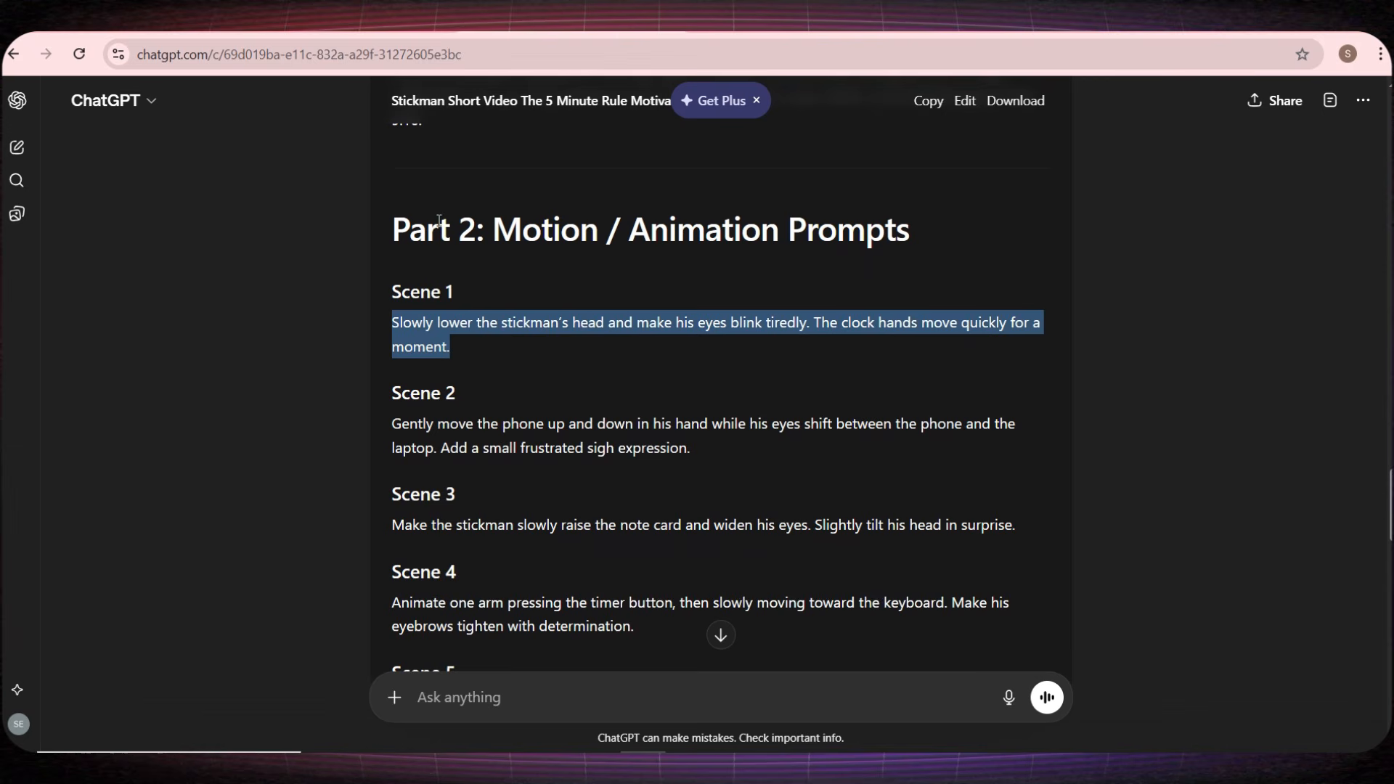
left_click(334, 27)
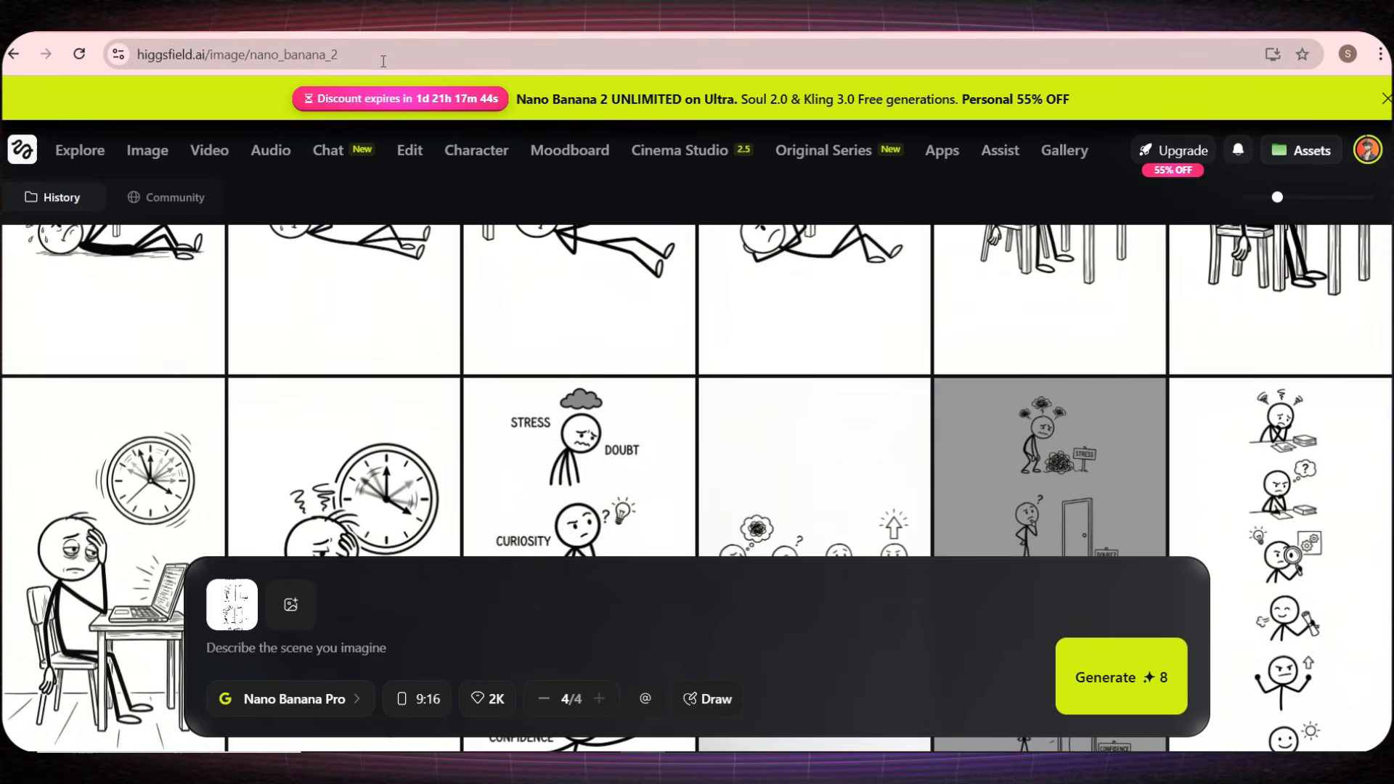
Step: Open the Seedance 2.0 video generator and add the generated image of the tired stickman at the desk under the clock
mouse_move(226, 152)
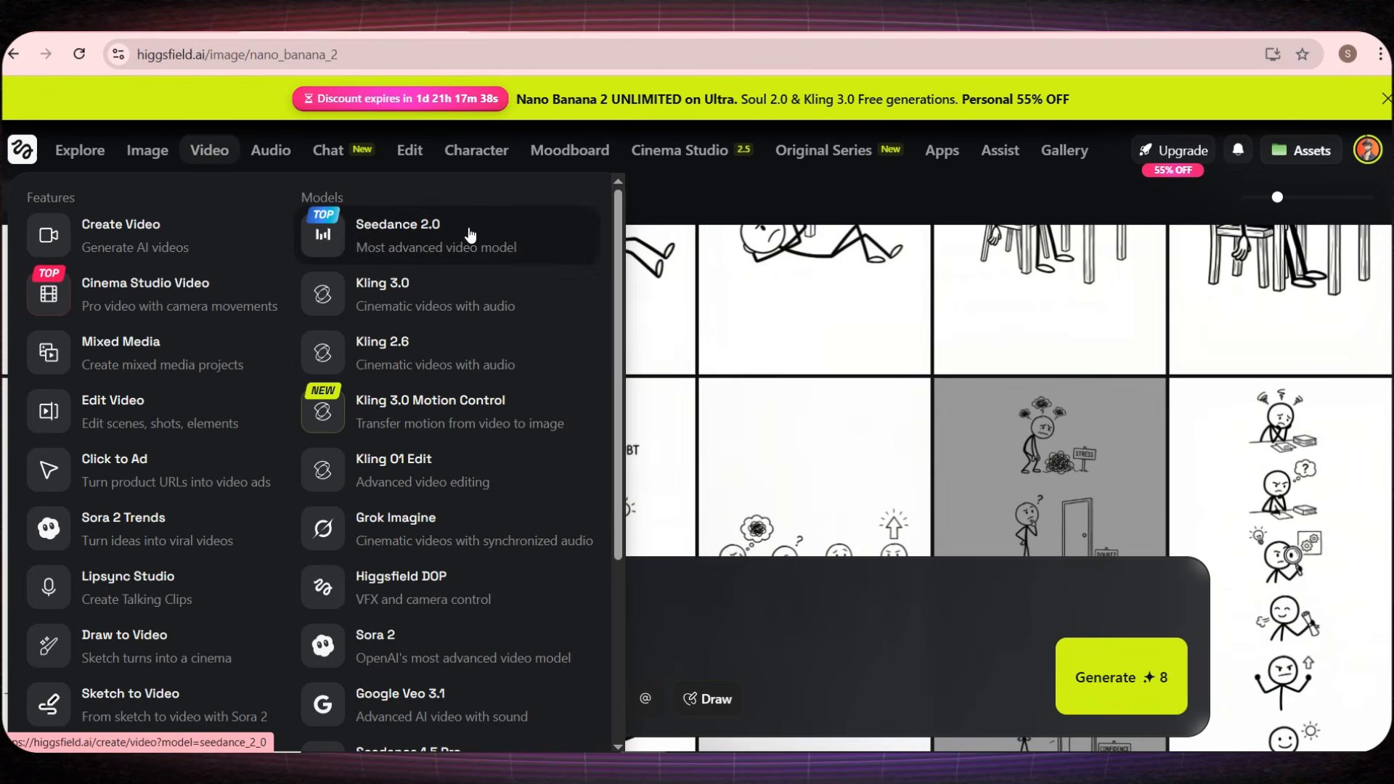
left_click(412, 234)
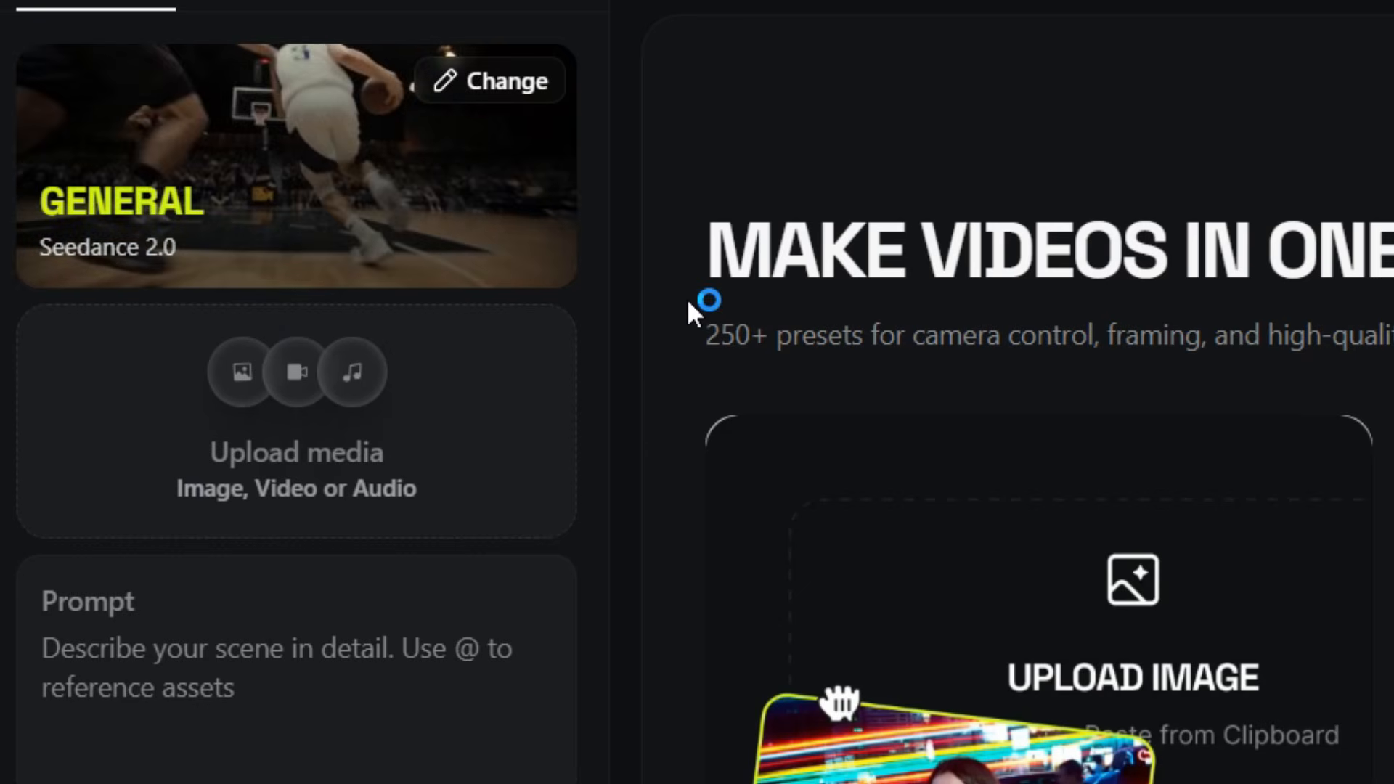
left_click(243, 373)
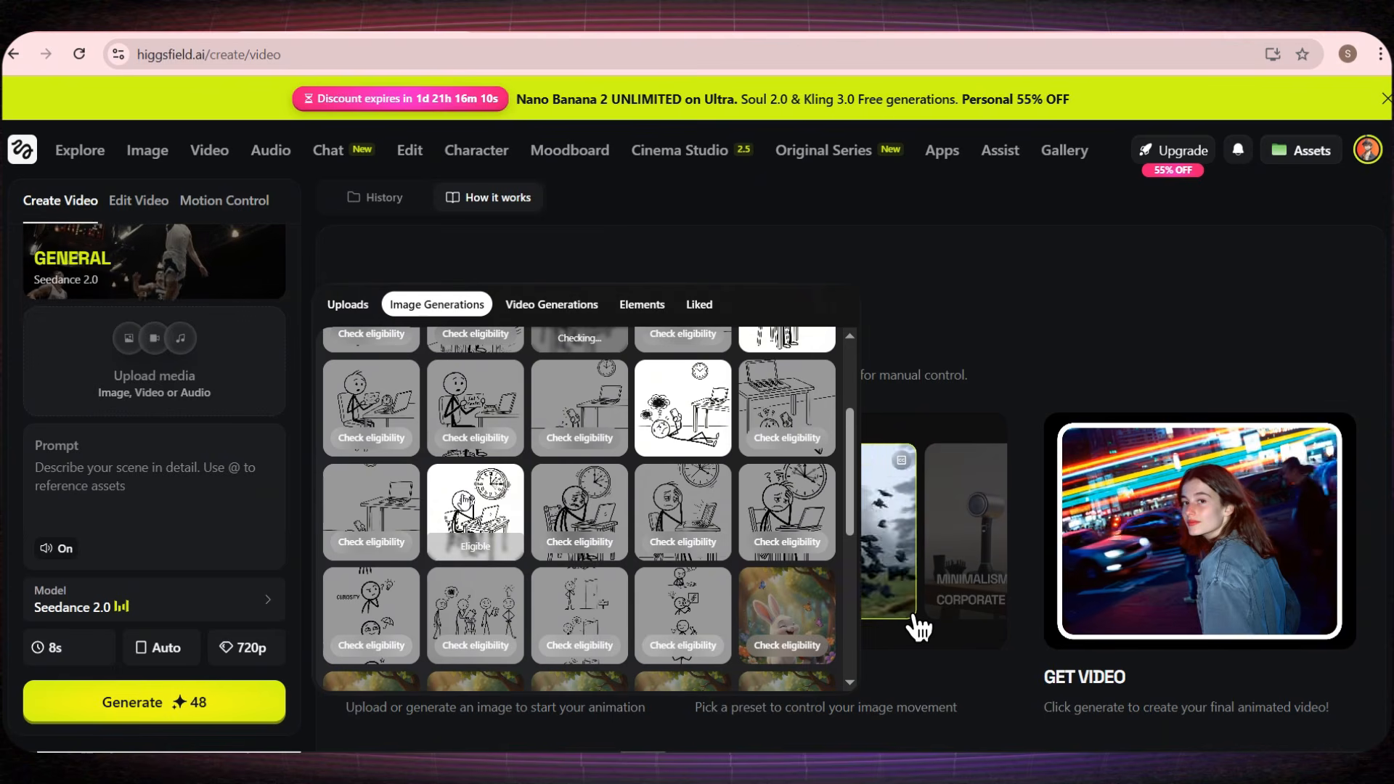
left_click(465, 501)
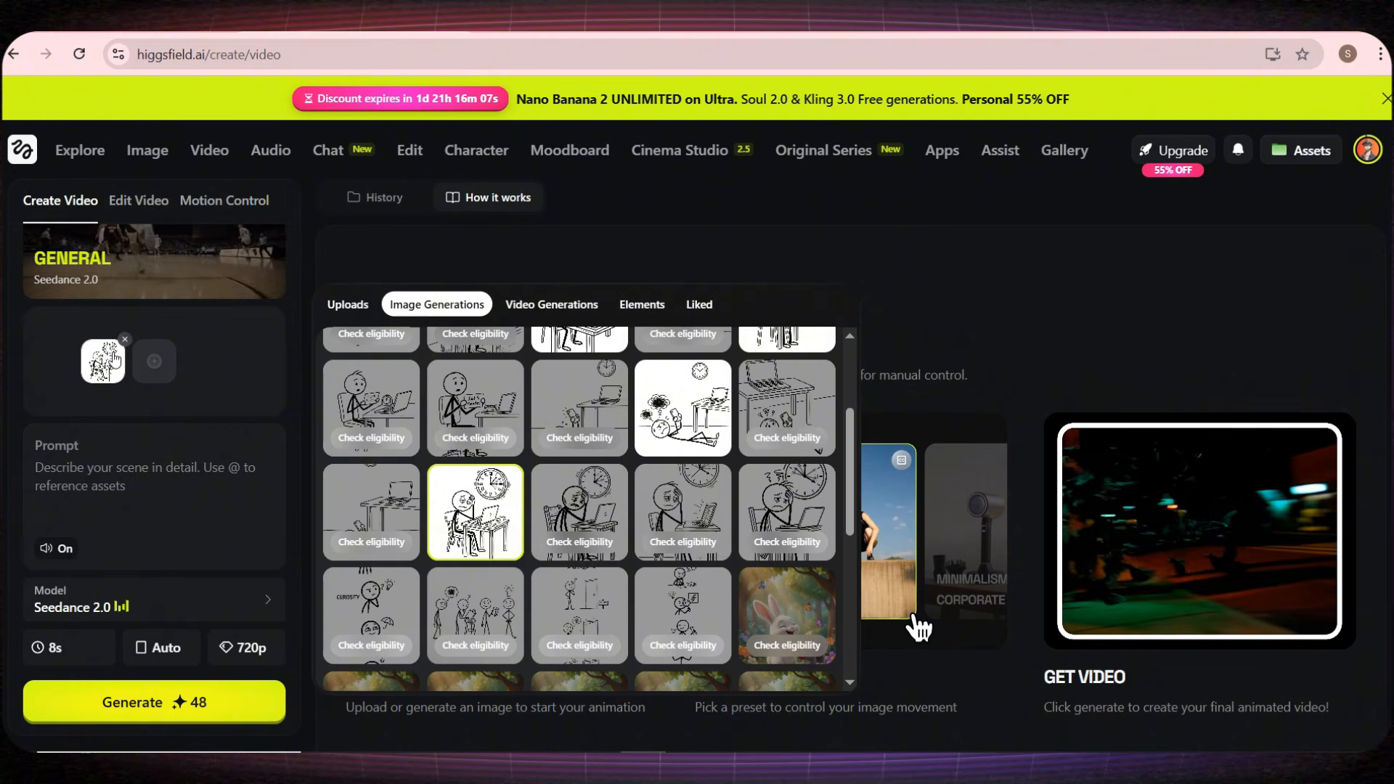
Step: Paste the copied Scene 1 motion text as the video prompt and turn the audio off
left_click(117, 478)
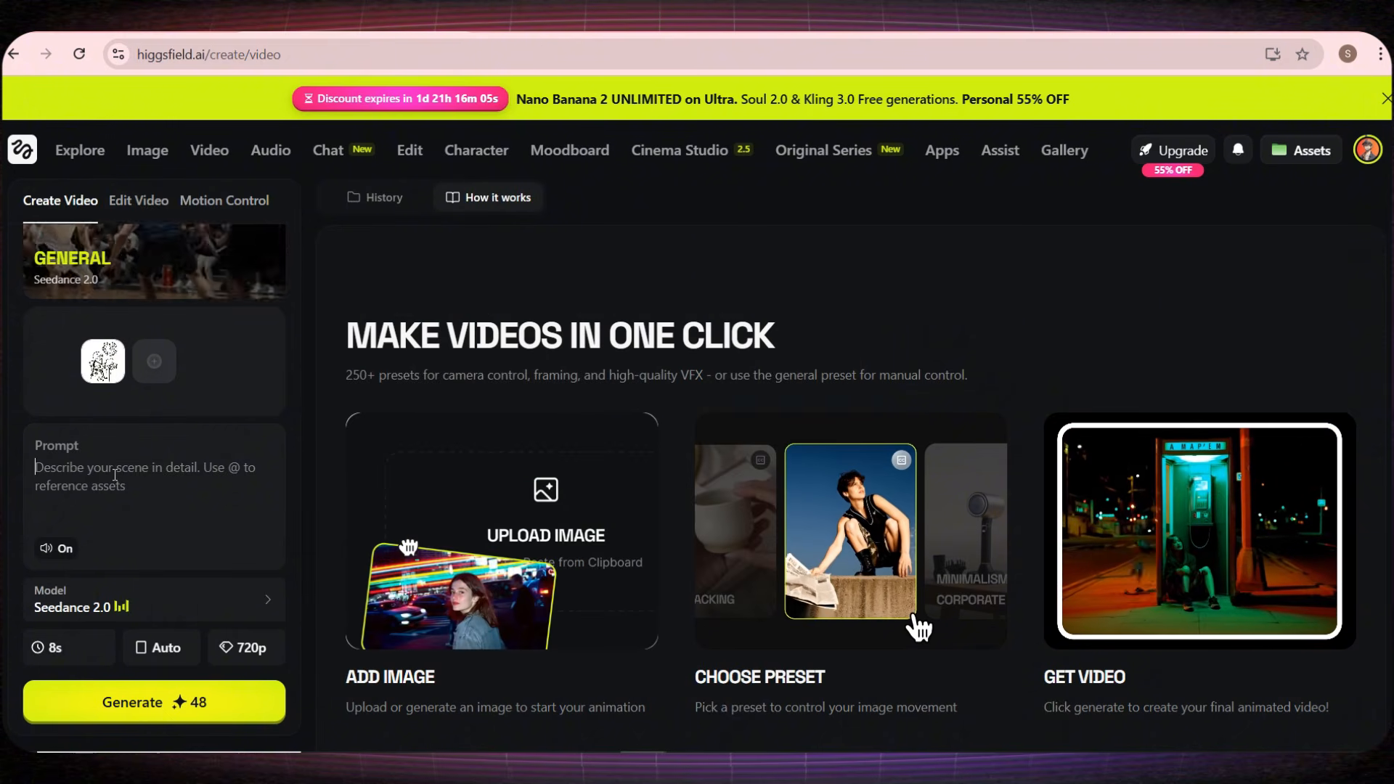
key("ctrl+v")
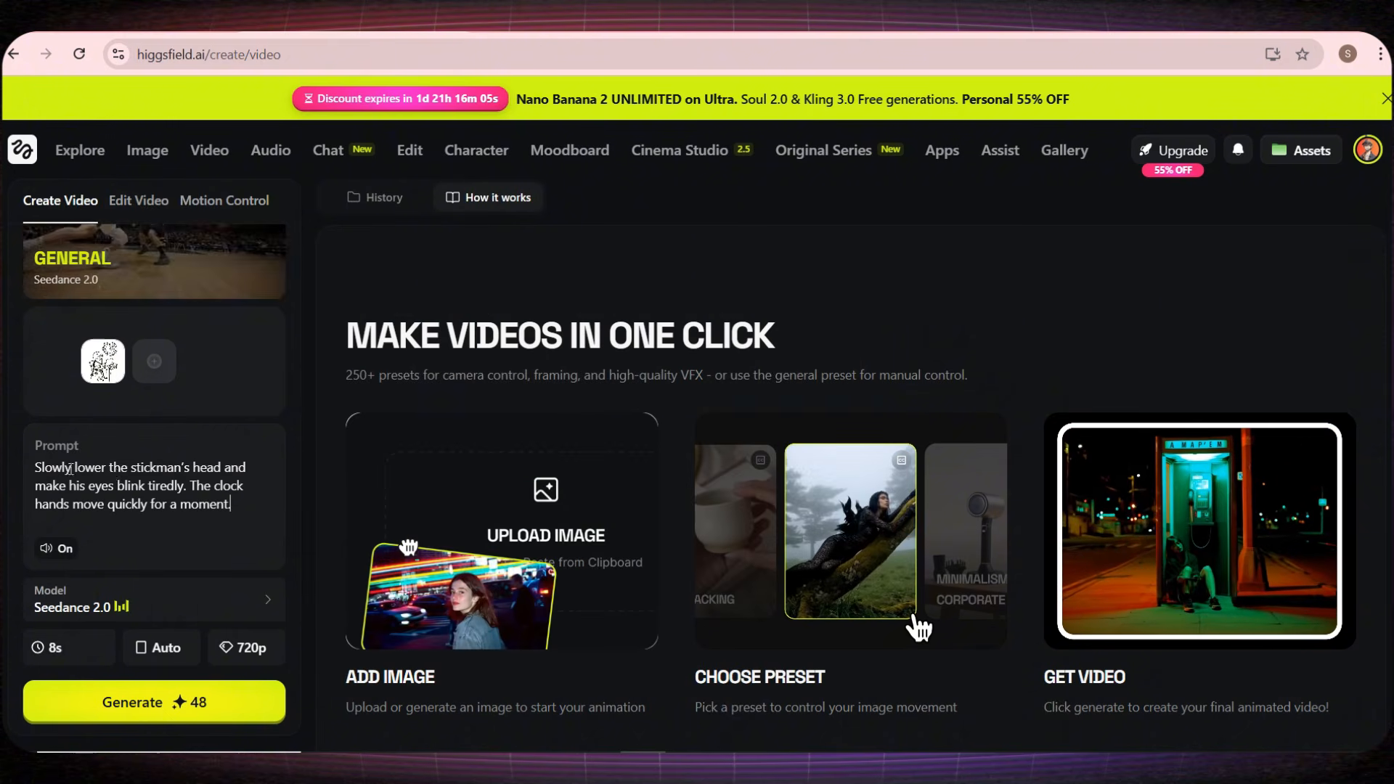
left_click(57, 551)
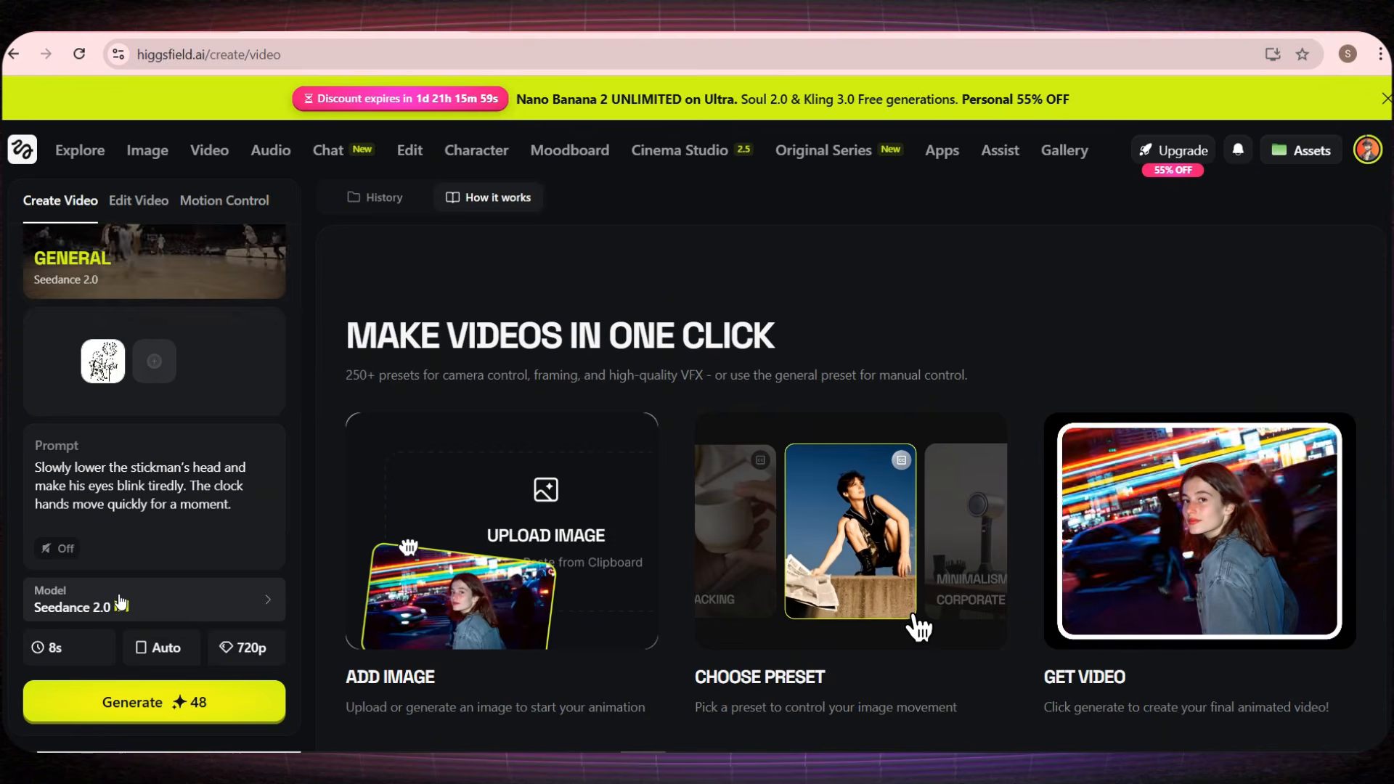
Step: Set the video to 8 s duration, 9:16 aspect ratio and 720p resolution
left_click(66, 653)
left_click_drag(142, 598, 88, 603)
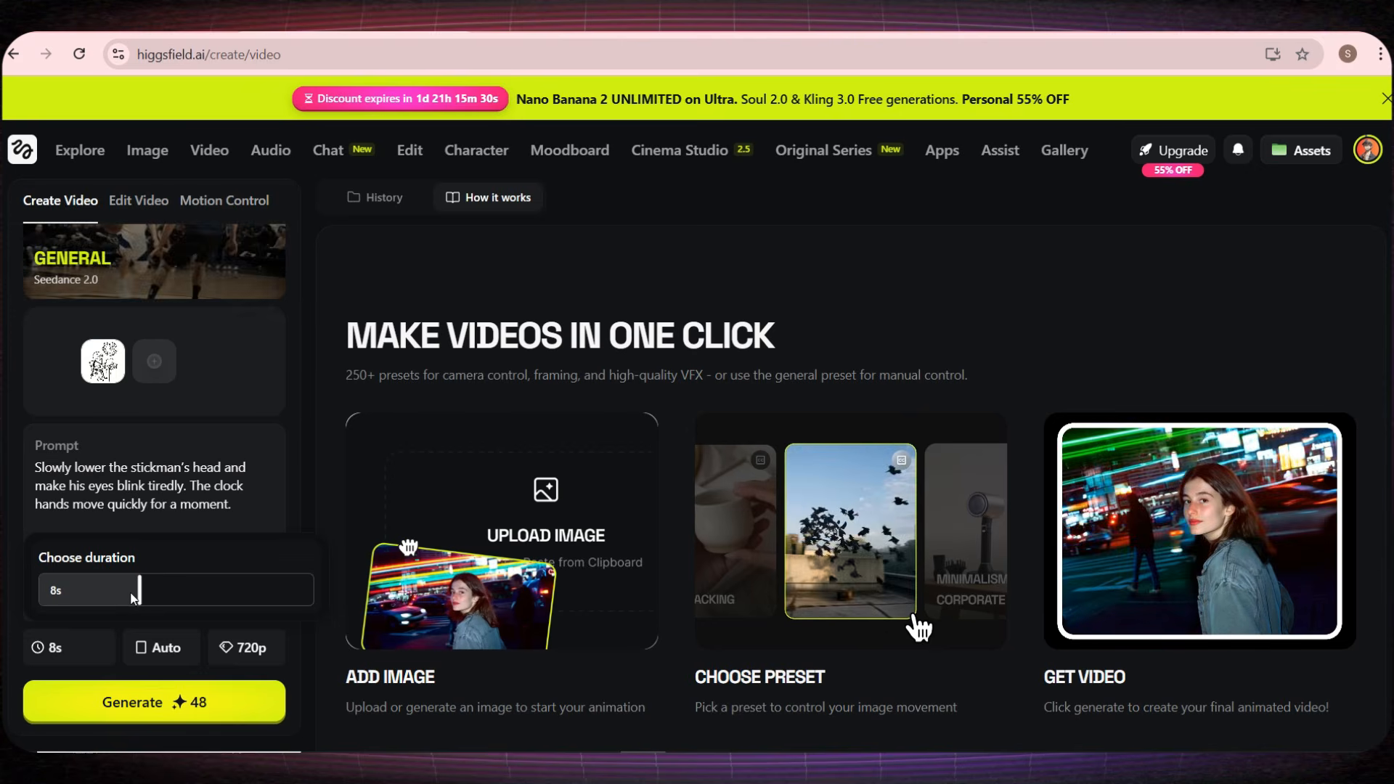
left_click_drag(122, 593, 139, 591)
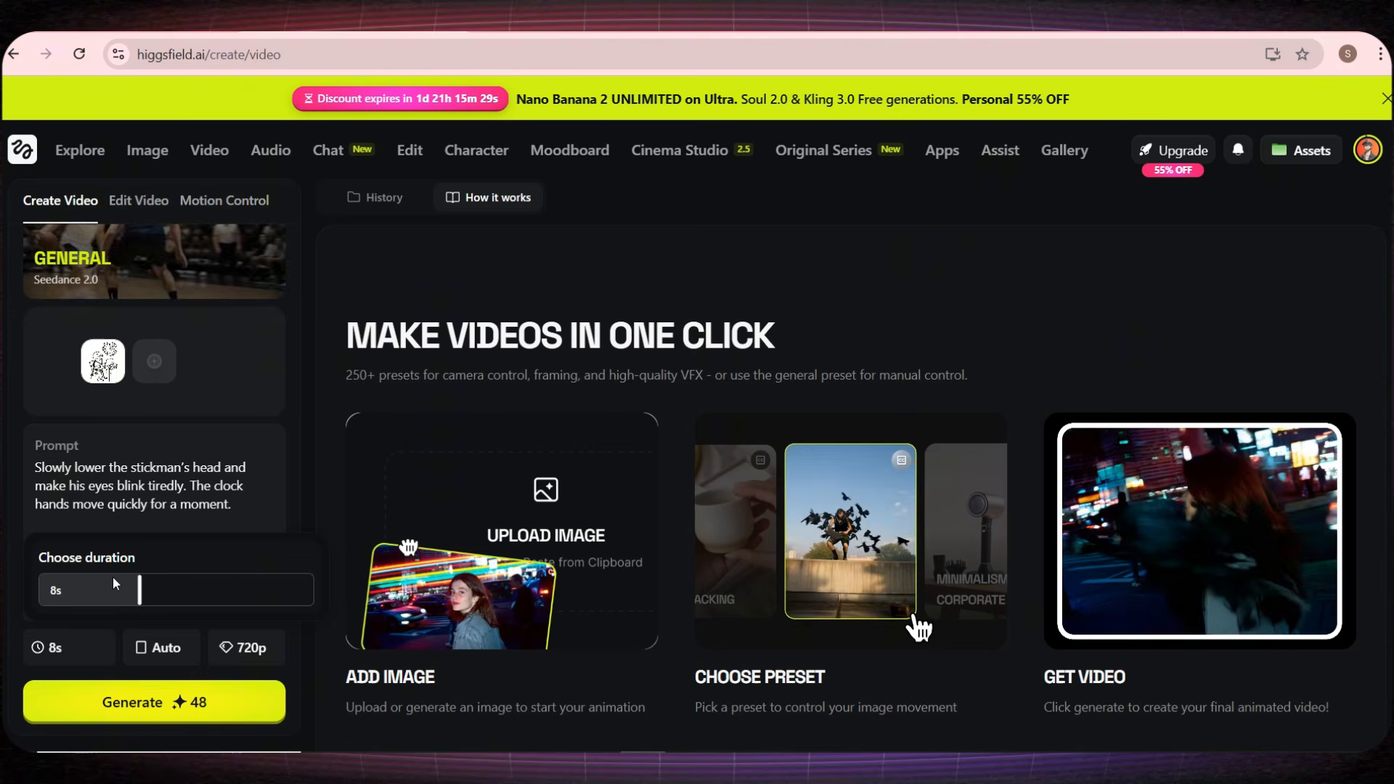
left_click(159, 648)
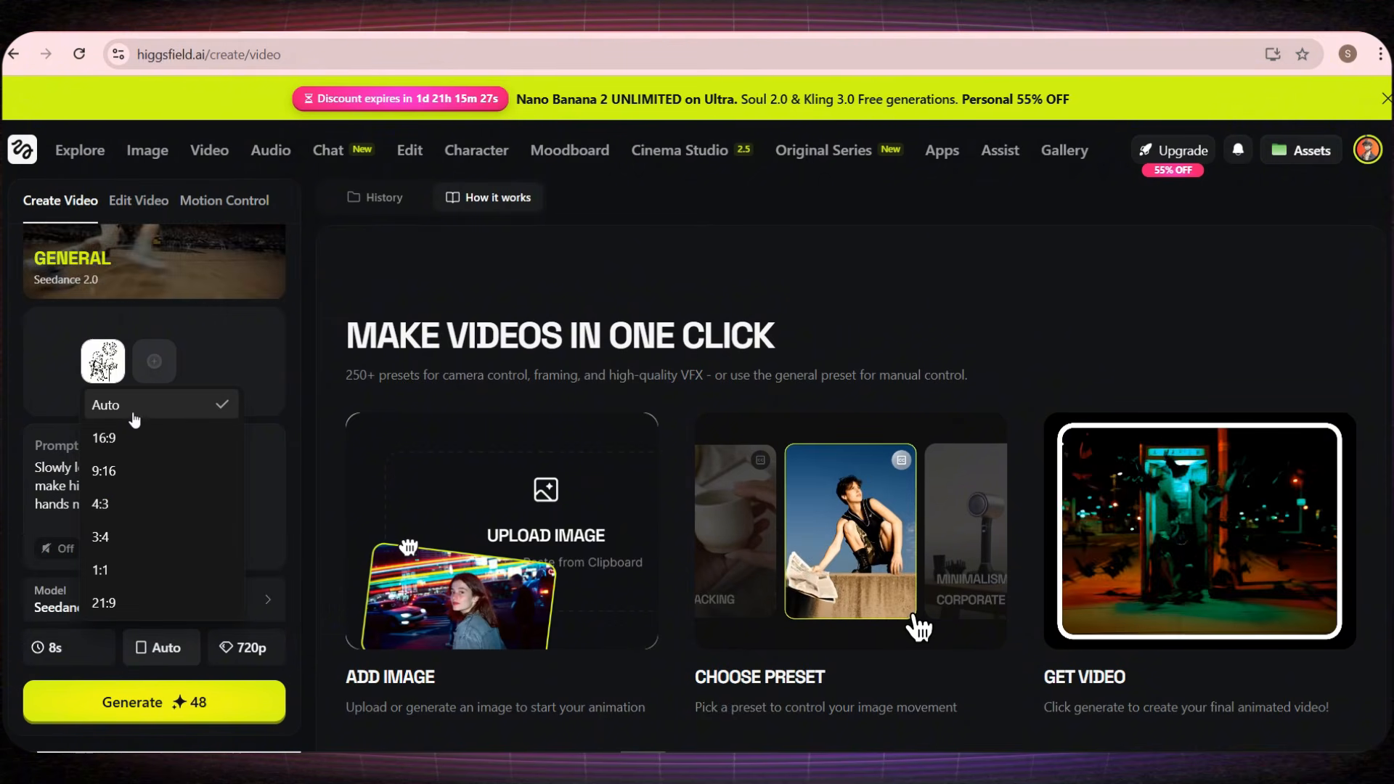
left_click(124, 470)
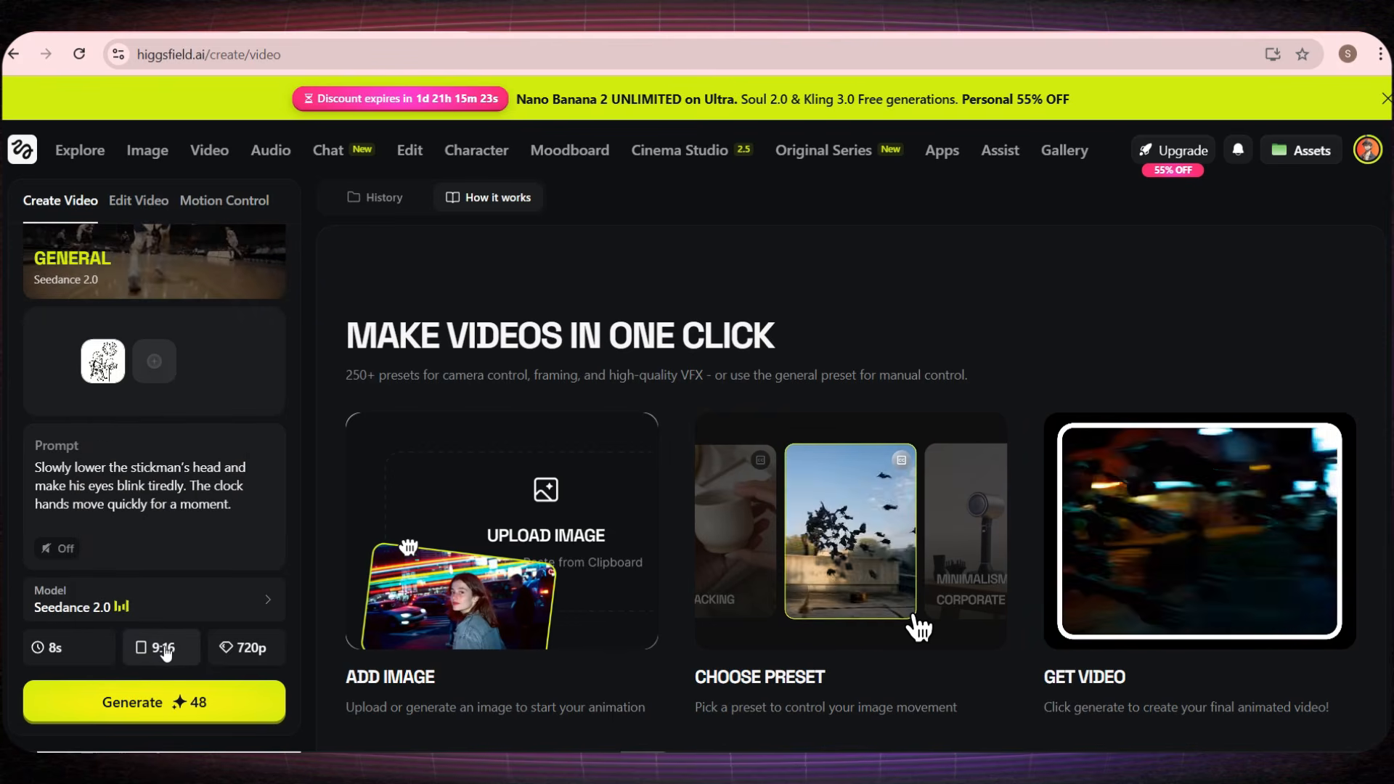
left_click(243, 654)
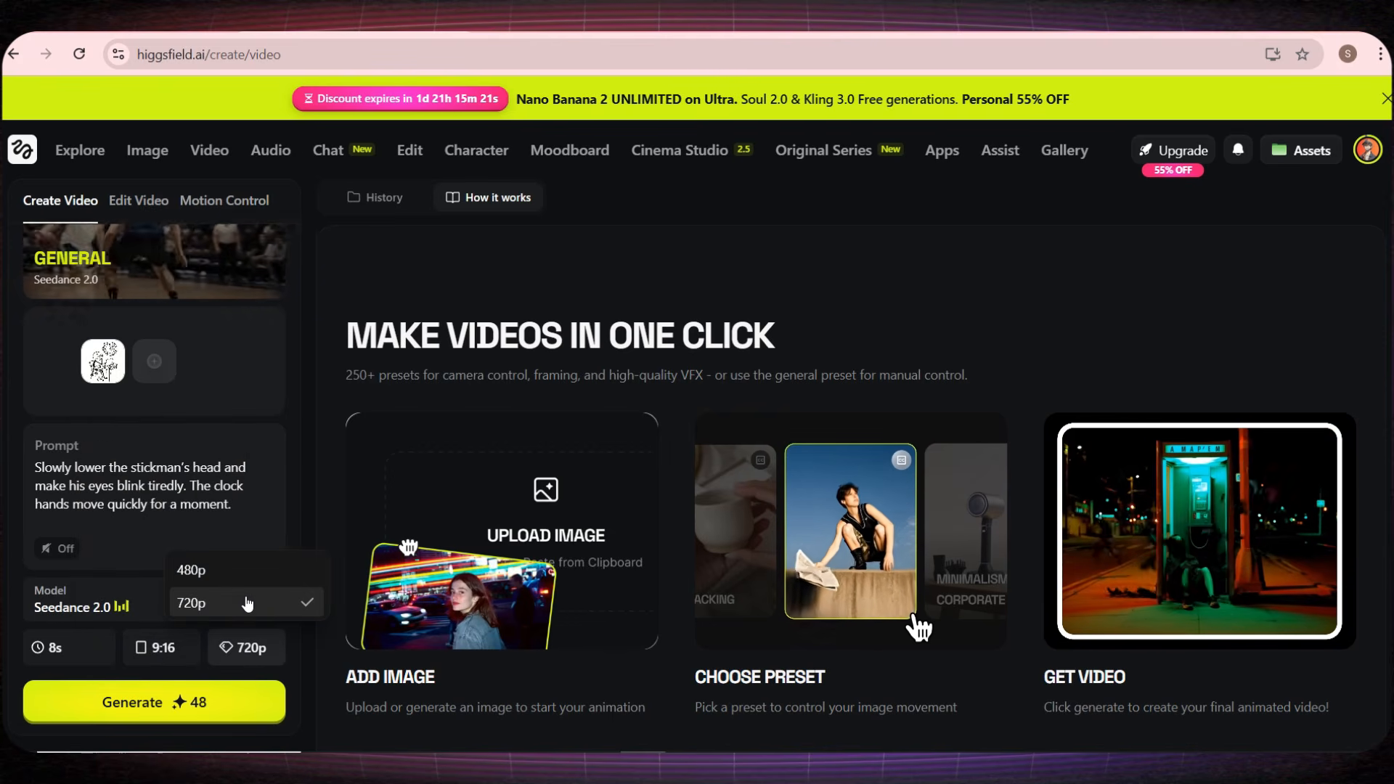
left_click(246, 610)
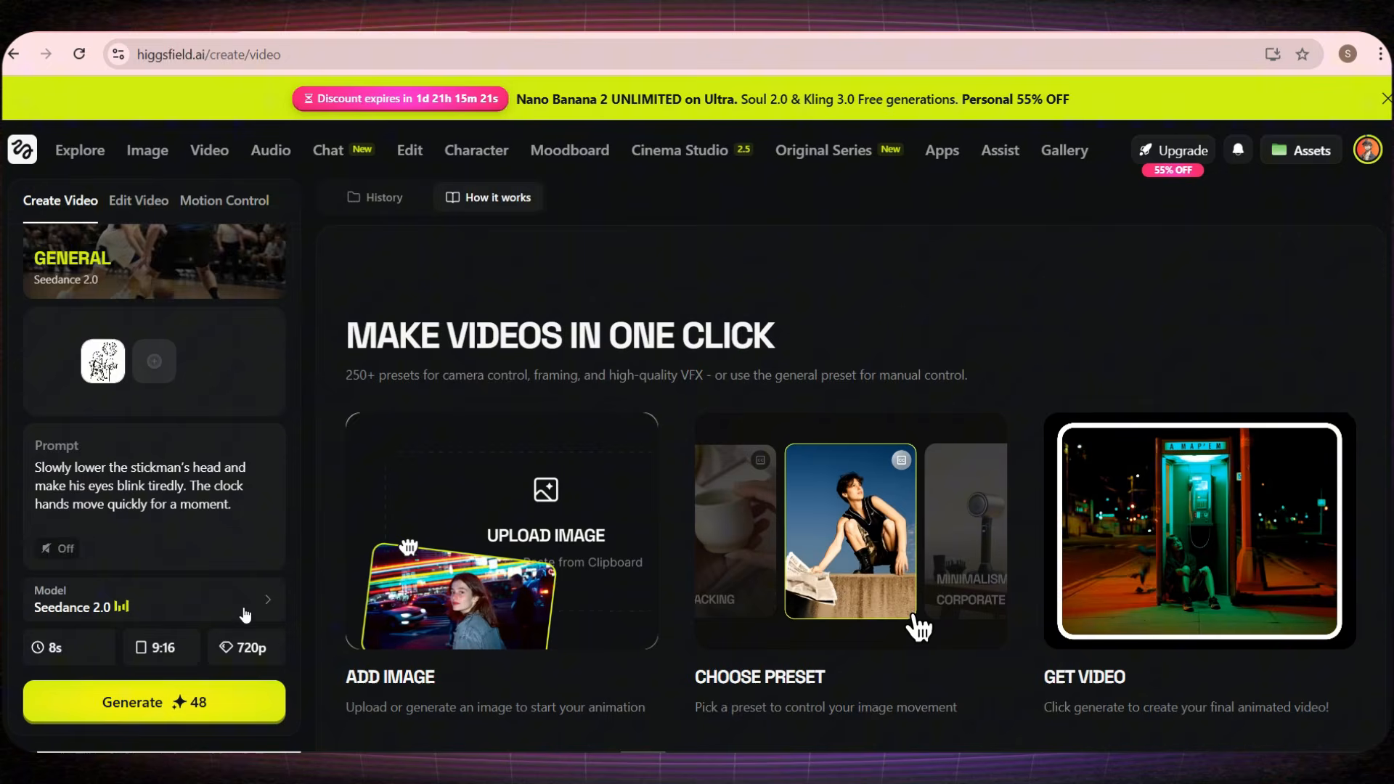
Step: Generate the Scene 1 video and preview it in the large player
left_click(204, 719)
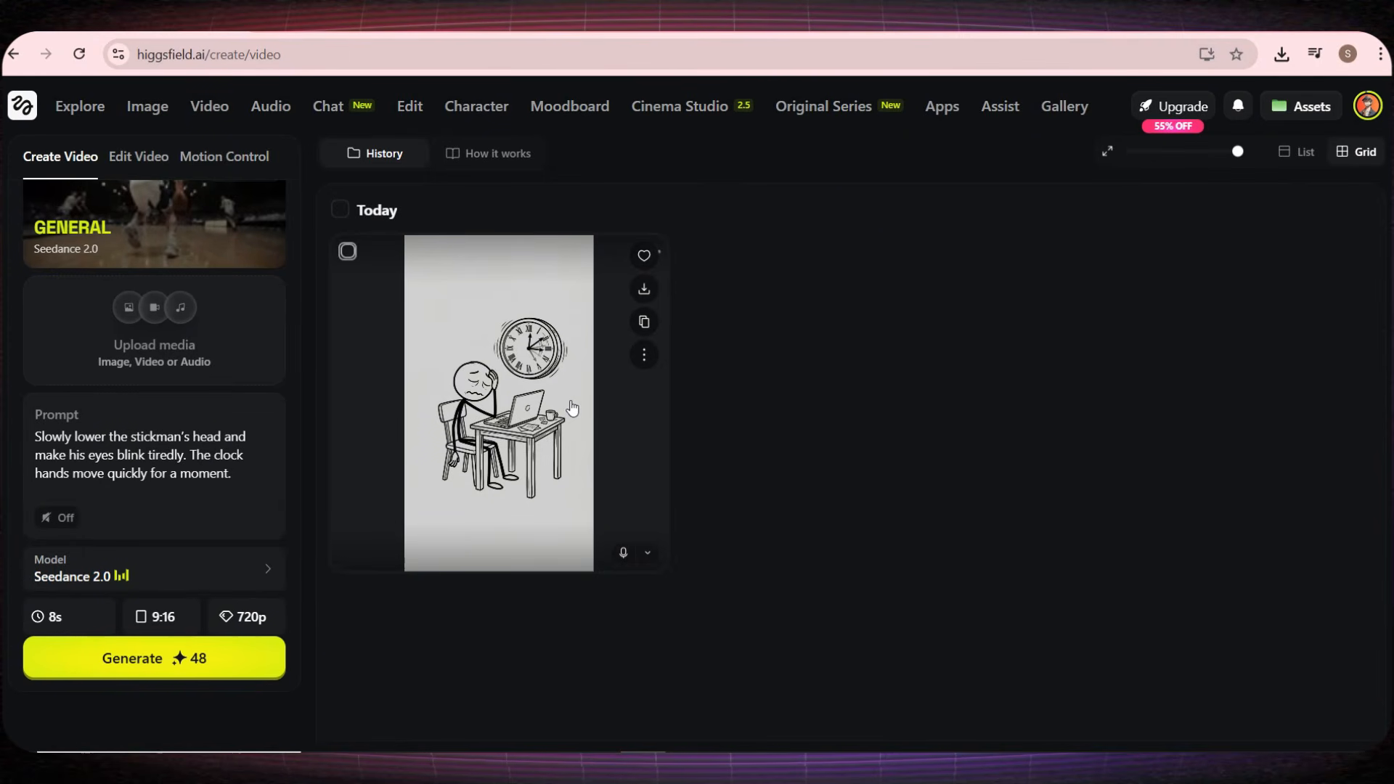
left_click(572, 408)
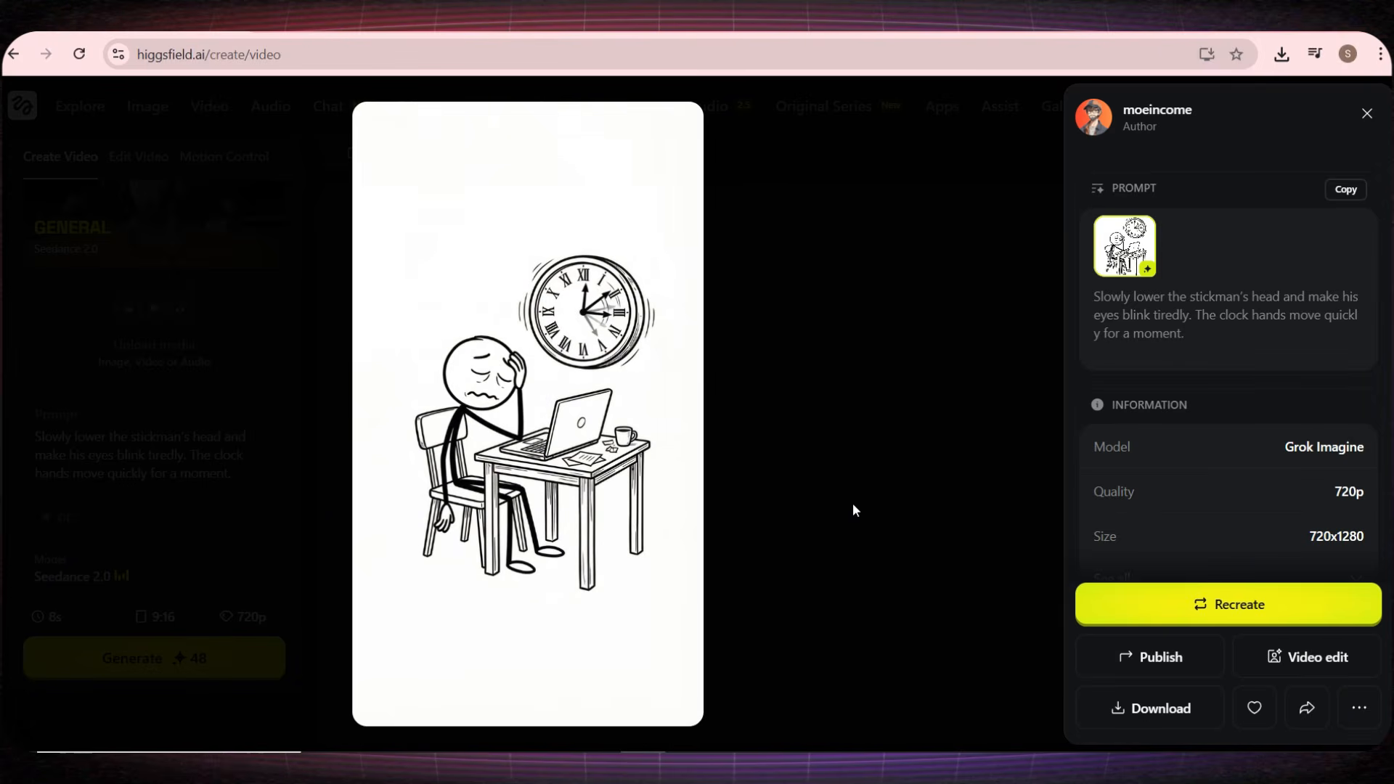
left_click(853, 502)
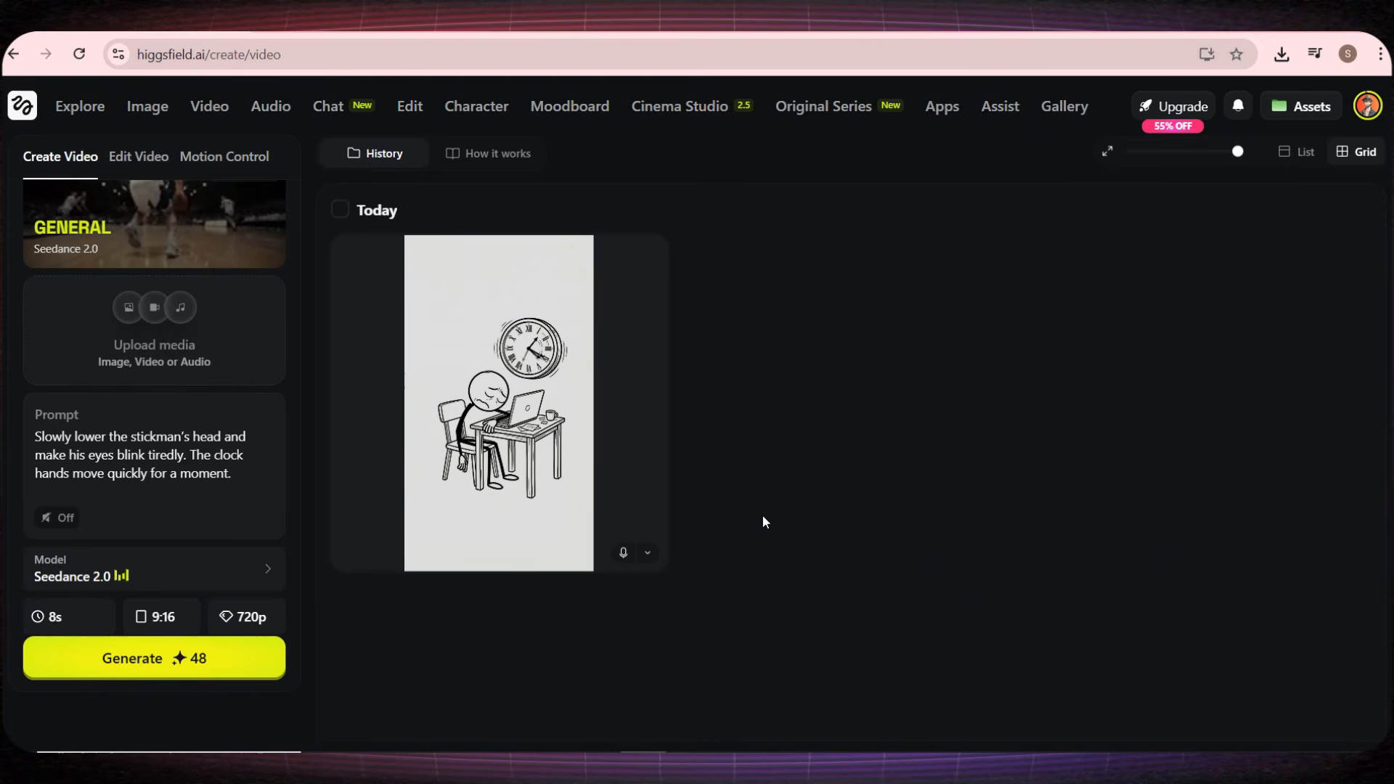
Step: Add the image of the stickman lying on the floor with a phone and copy the Scene 2 motion prompt from ChatGPT
left_click(176, 347)
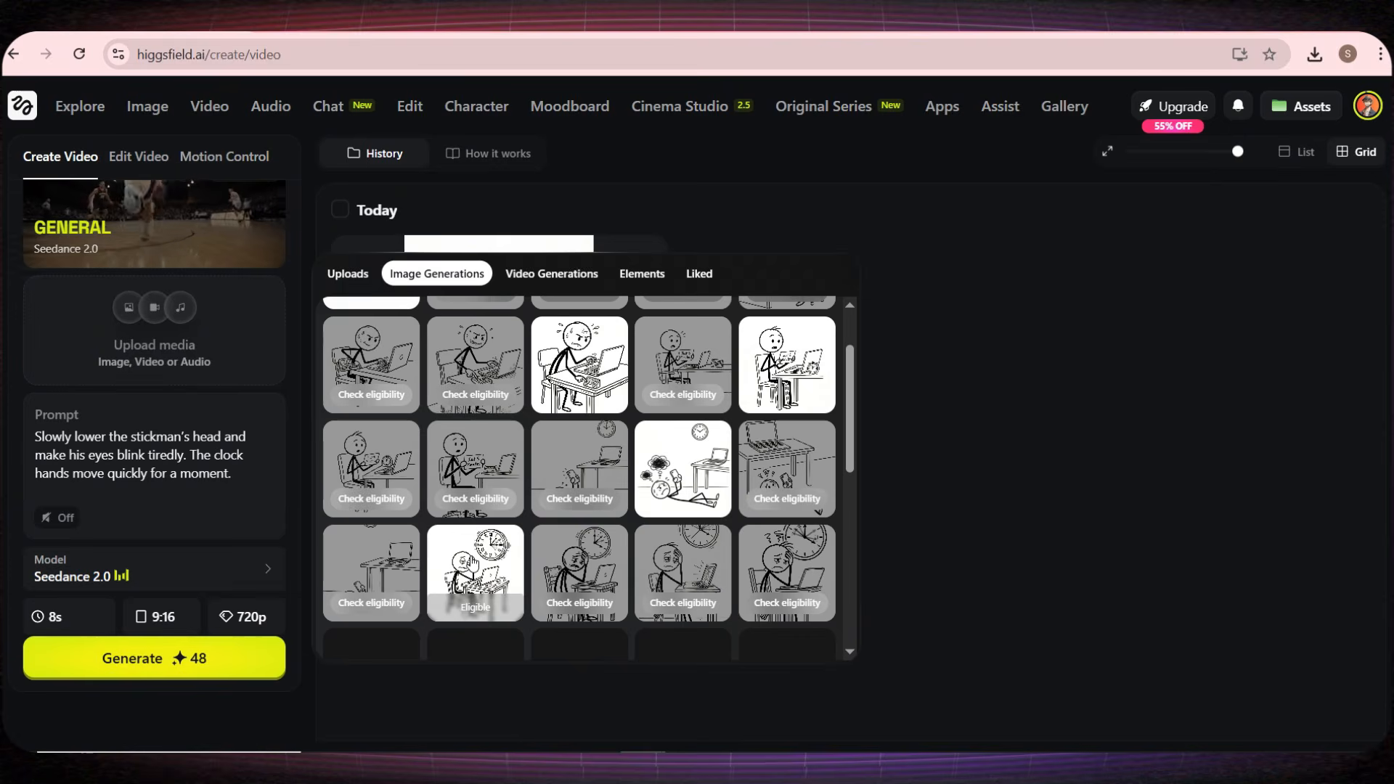
left_click(668, 454)
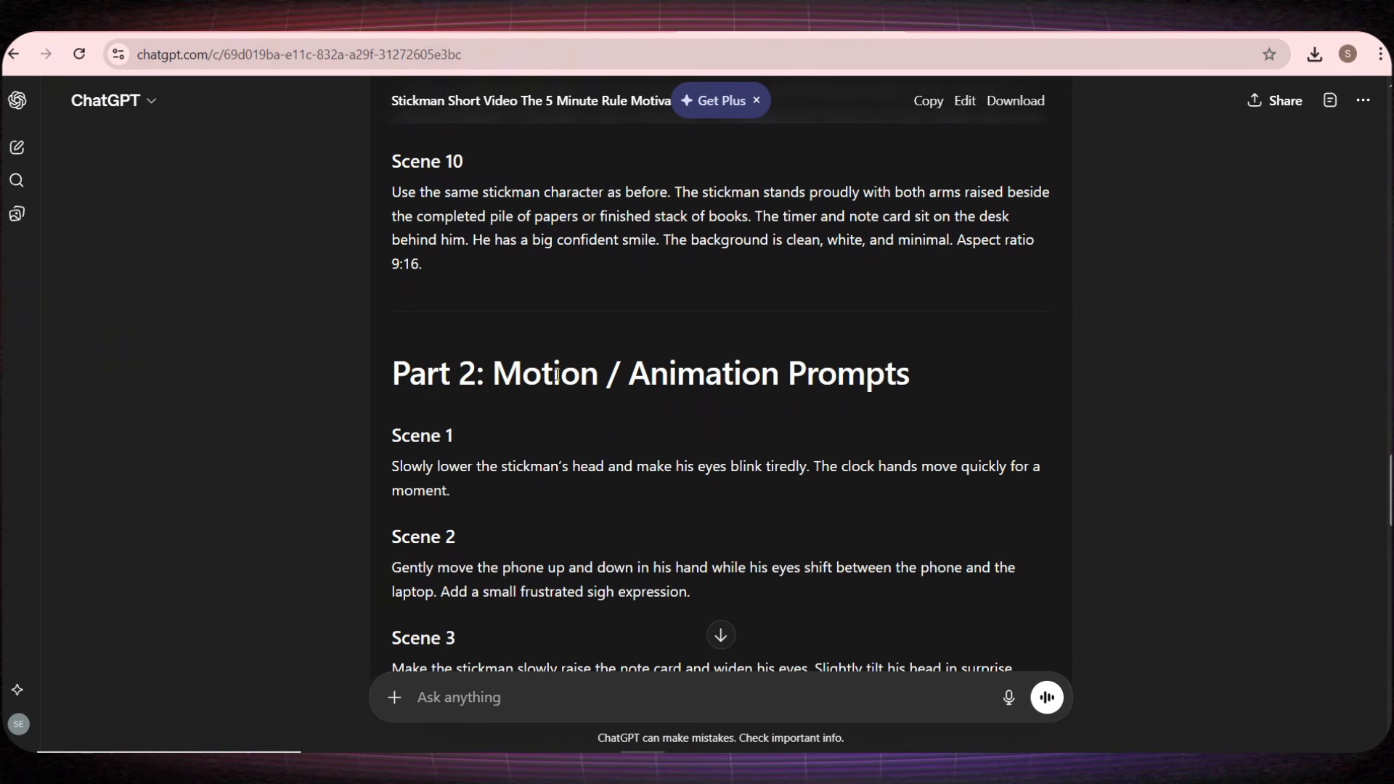
left_click_drag(561, 372, 742, 371)
scroll(554, 411, "down", 1)
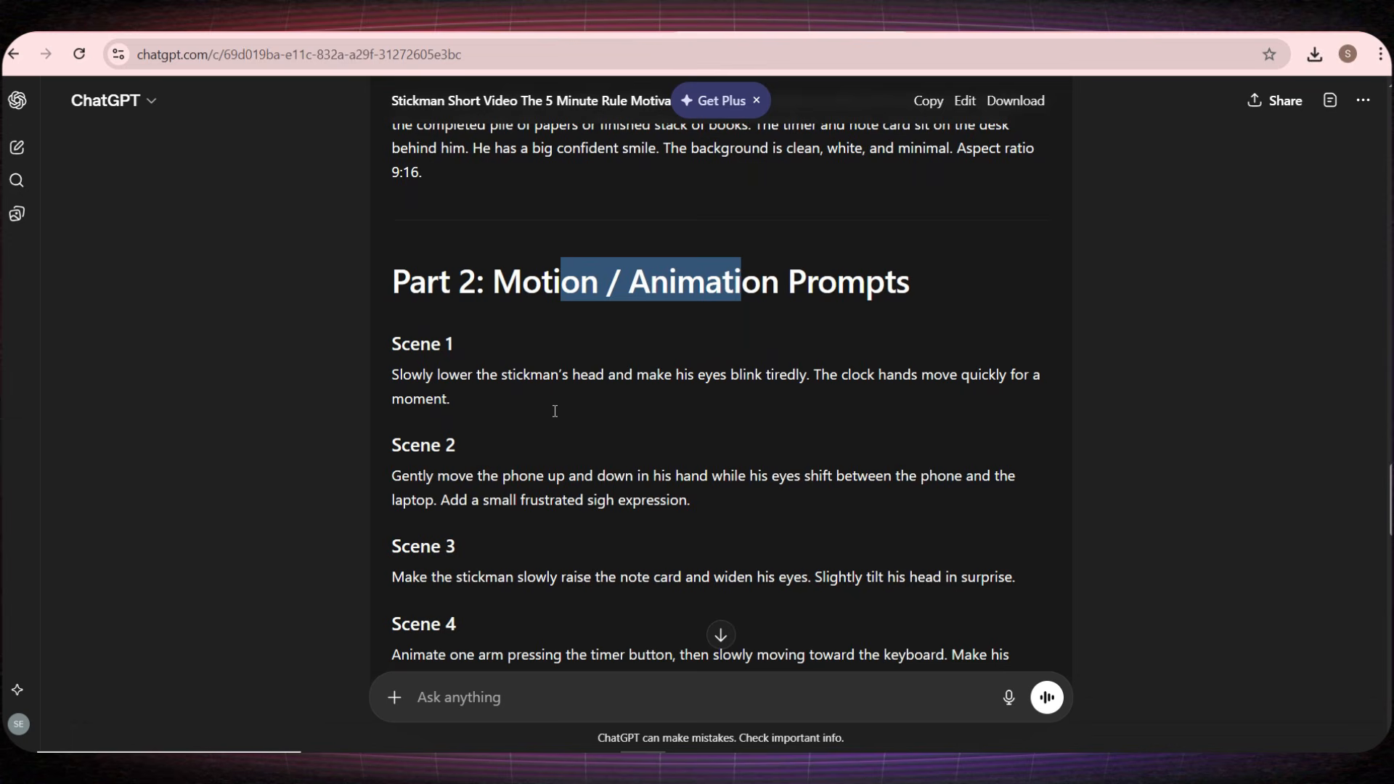
triple_click(498, 473)
key("ctrl+c")
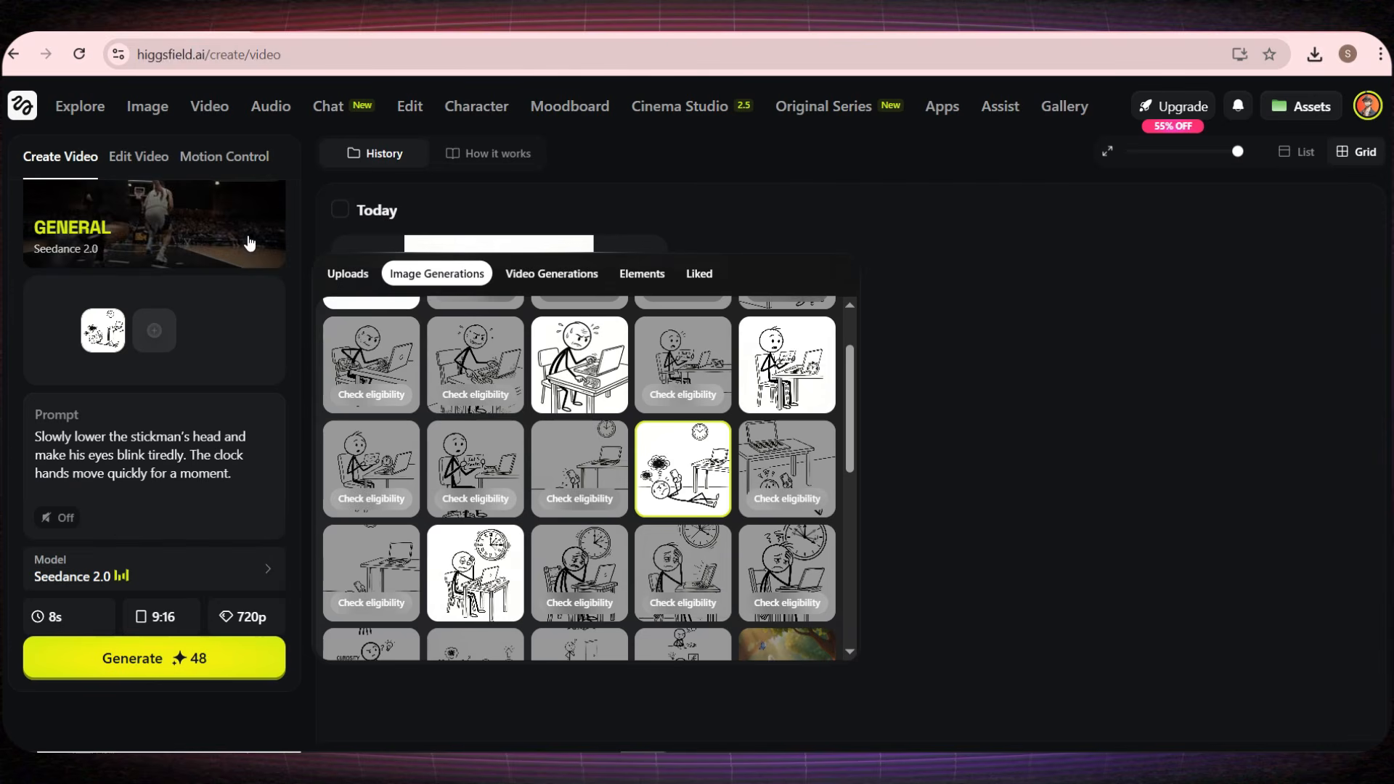
Step: Replace the Higgsfield video prompt with the copied Scene 2 motion text and turn the audio on
left_click(138, 458)
key("ctrl+a")
key("ctrl+v")
left_click(56, 529)
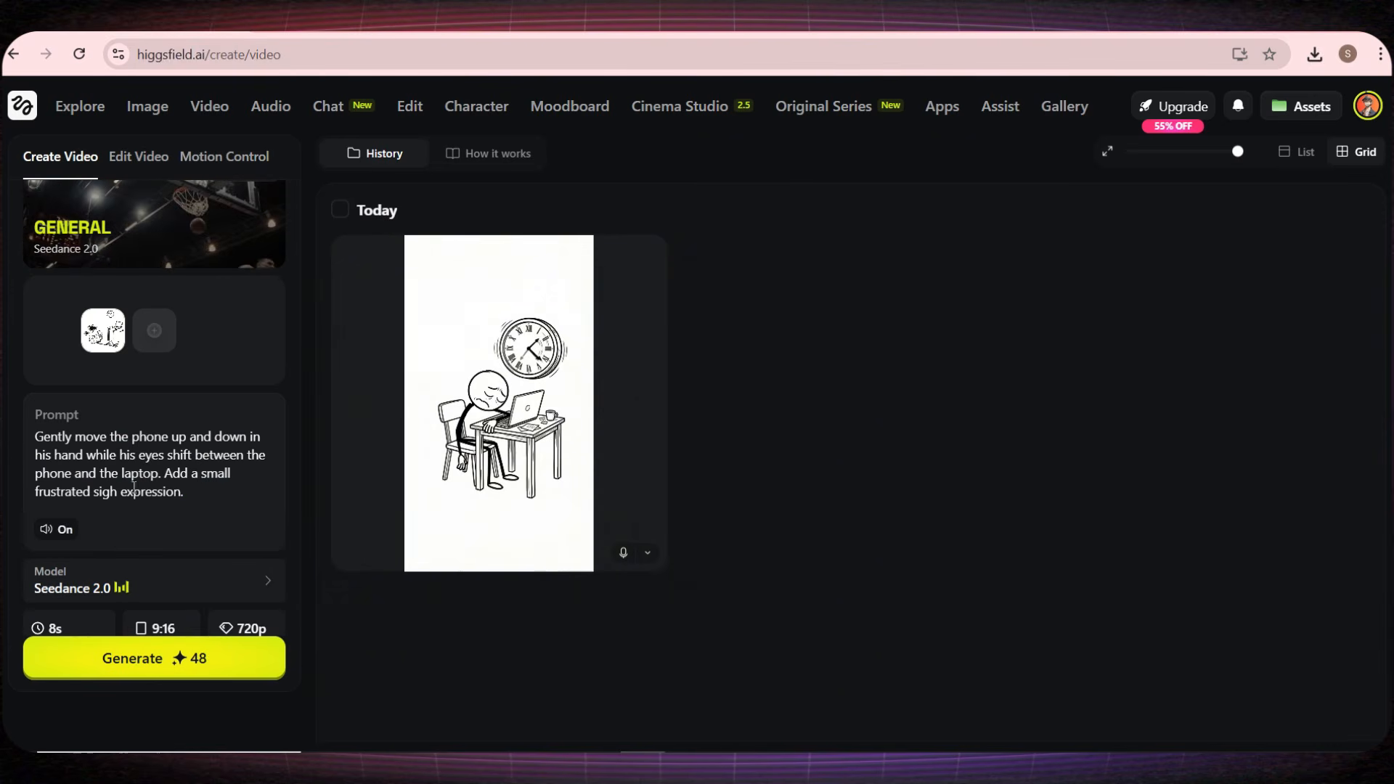
Step: Play back the generated videos of the stickman typing beside the clock, raising the "Just 5 Minutes" card and using the timer
scroll(147, 546, "down", 1)
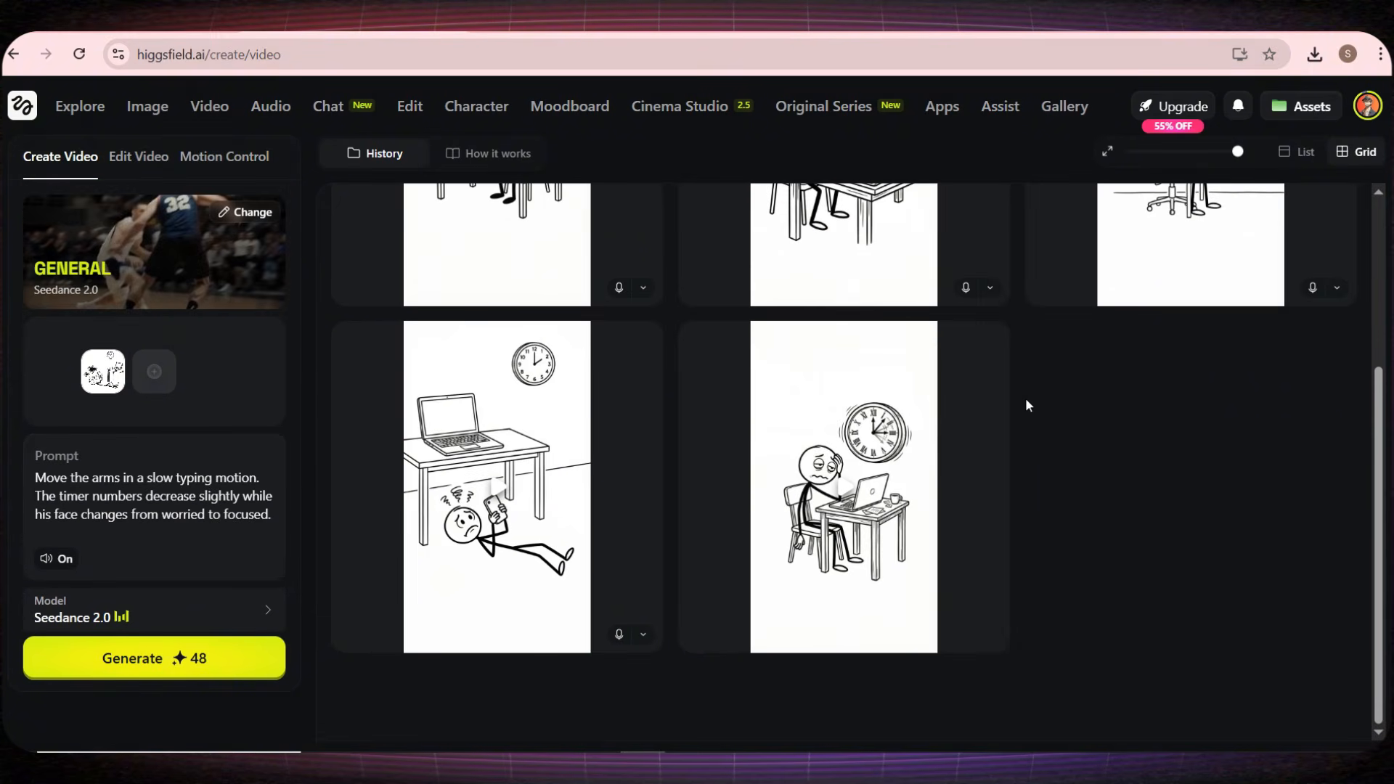
left_click(518, 488)
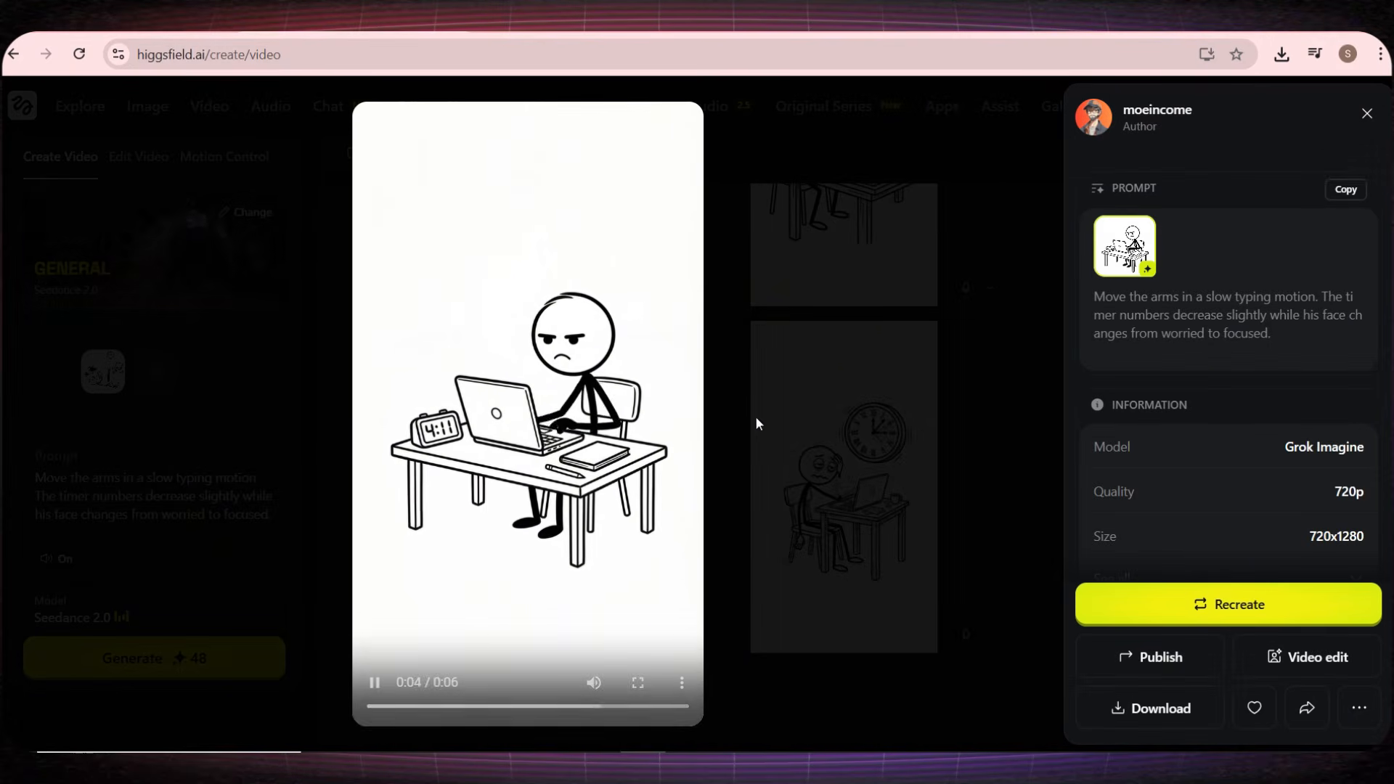
left_click(803, 396)
scroll(944, 392, "up", 5)
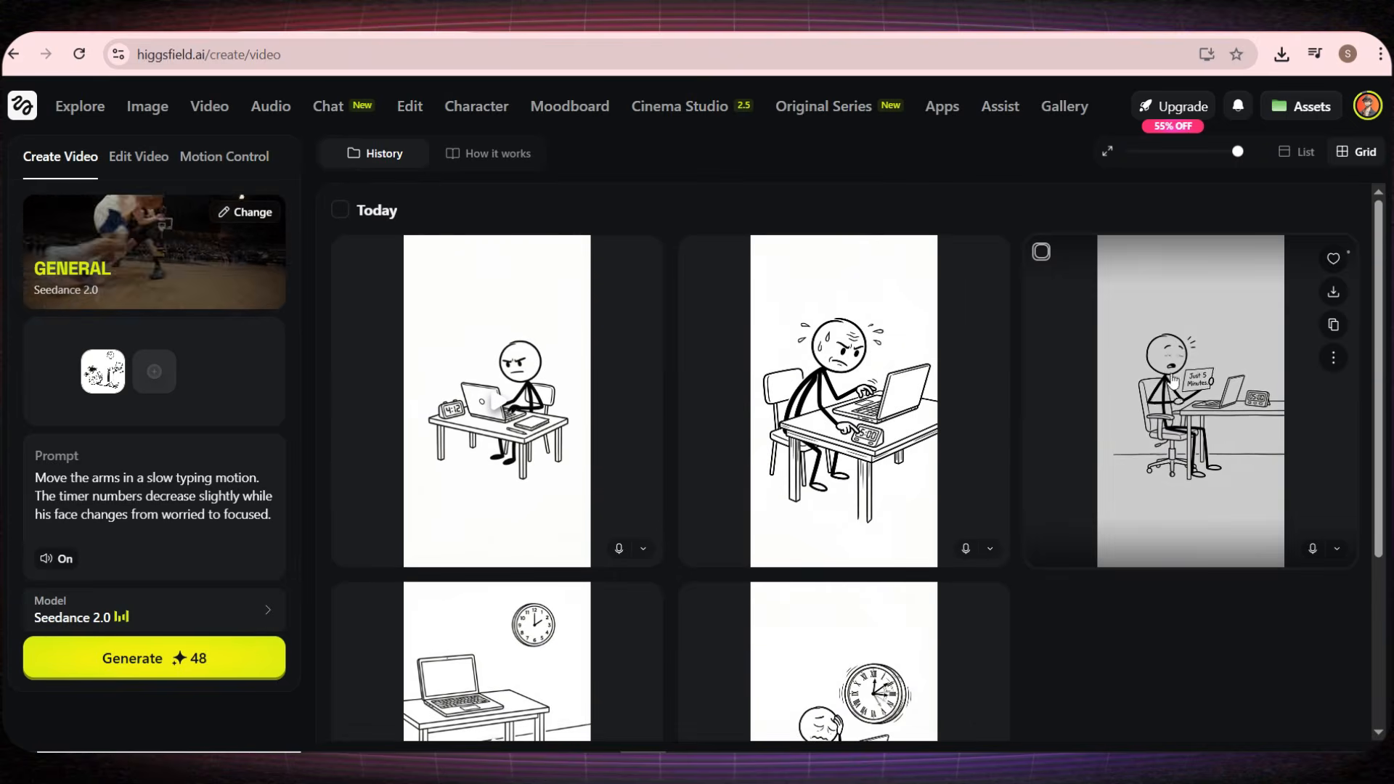
left_click(1139, 390)
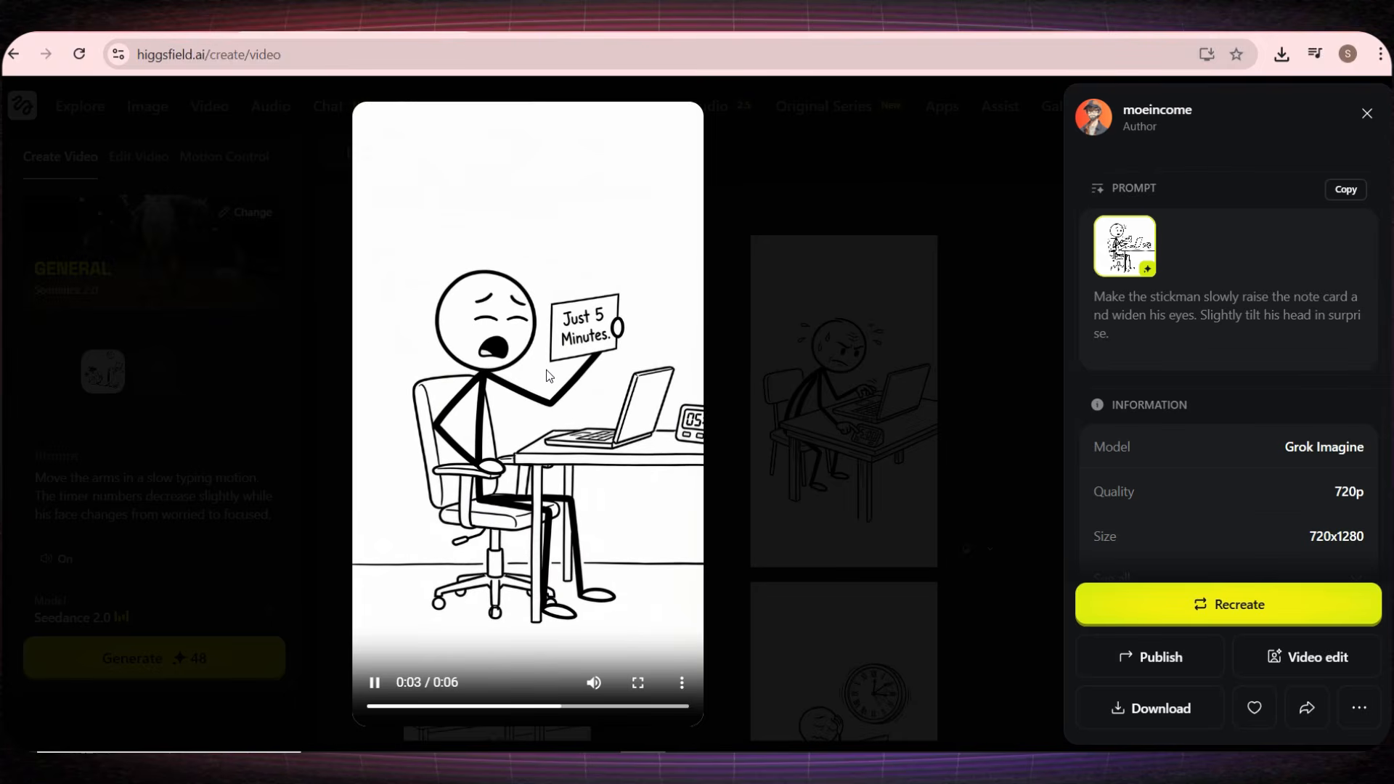
left_click(793, 390)
left_click(791, 397)
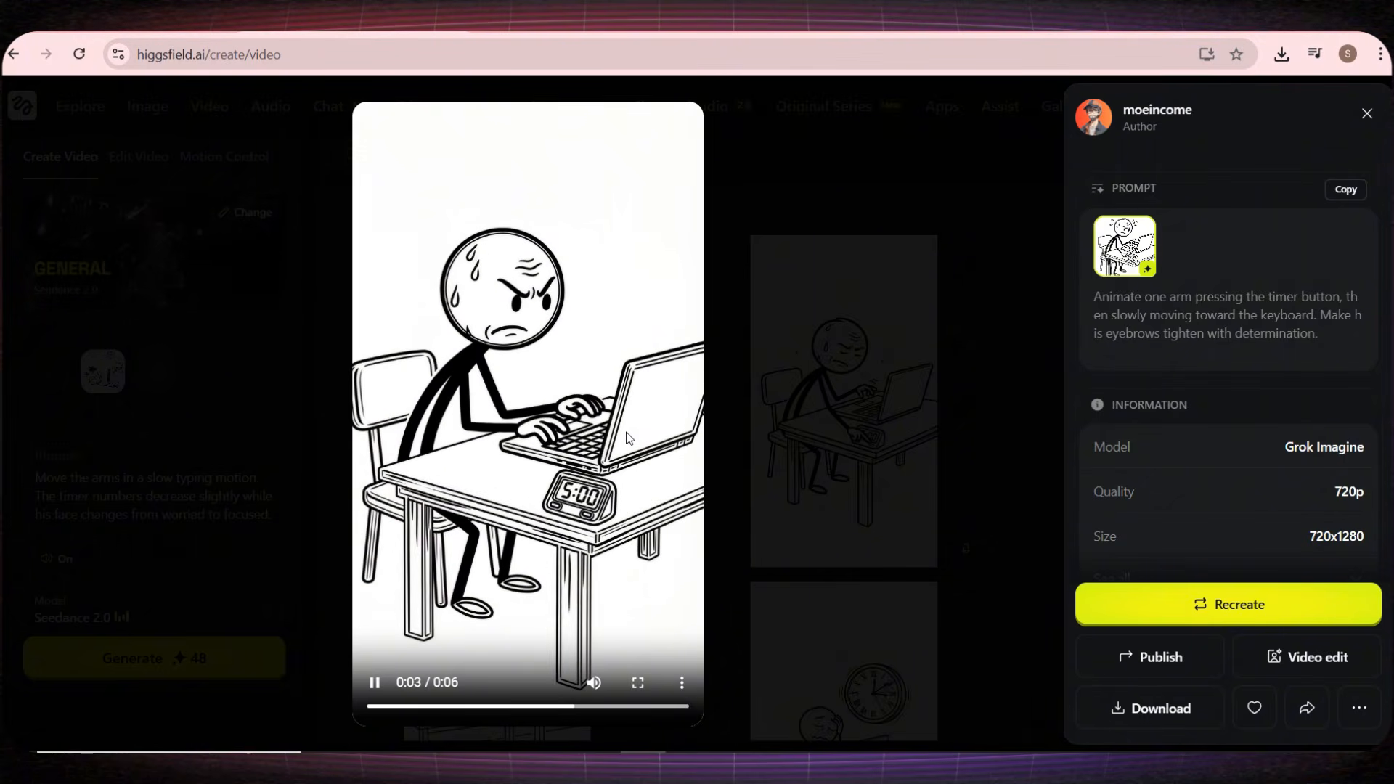
Step: Close the timer video's preview and play back the generated video of the stickman lying on the floor with a phone
left_click(710, 405)
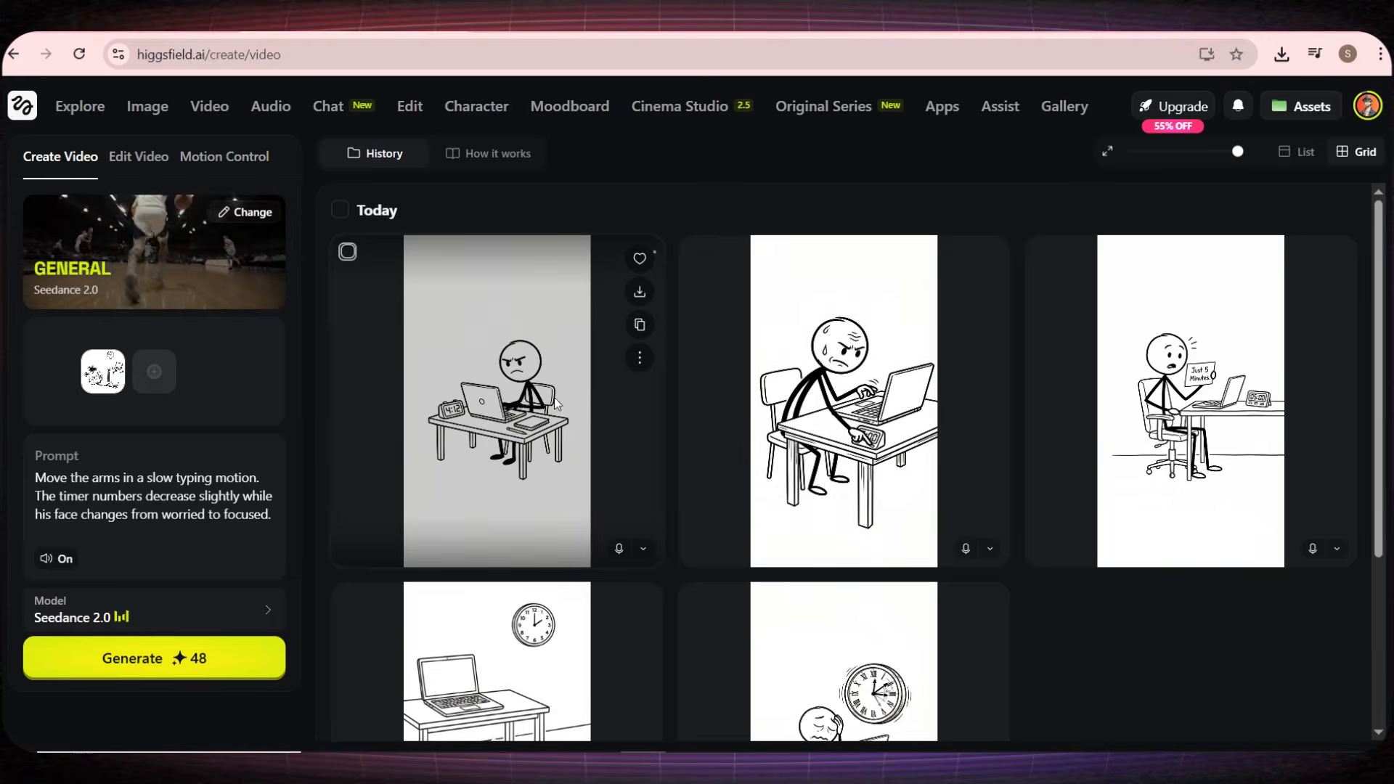
left_click(563, 402)
left_click(729, 396)
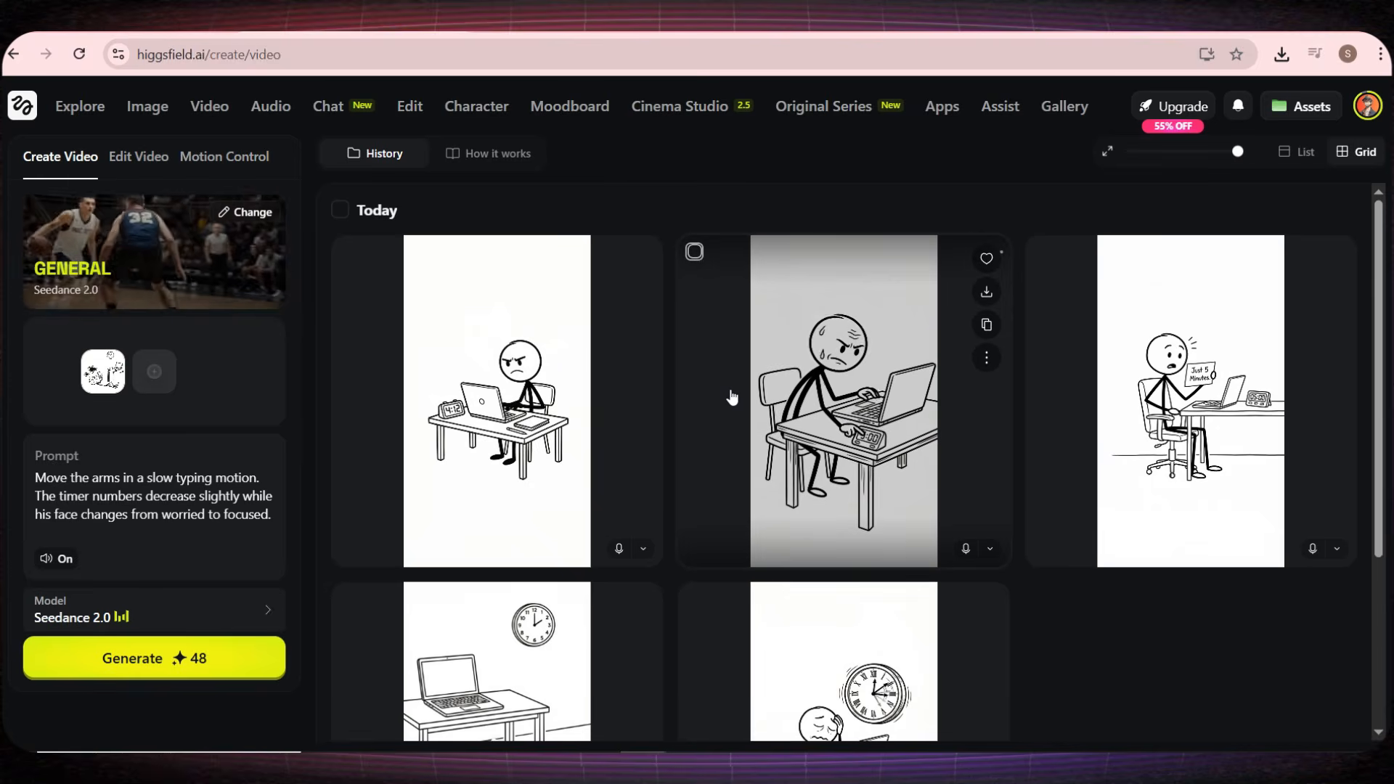
scroll(732, 400, "down", 1)
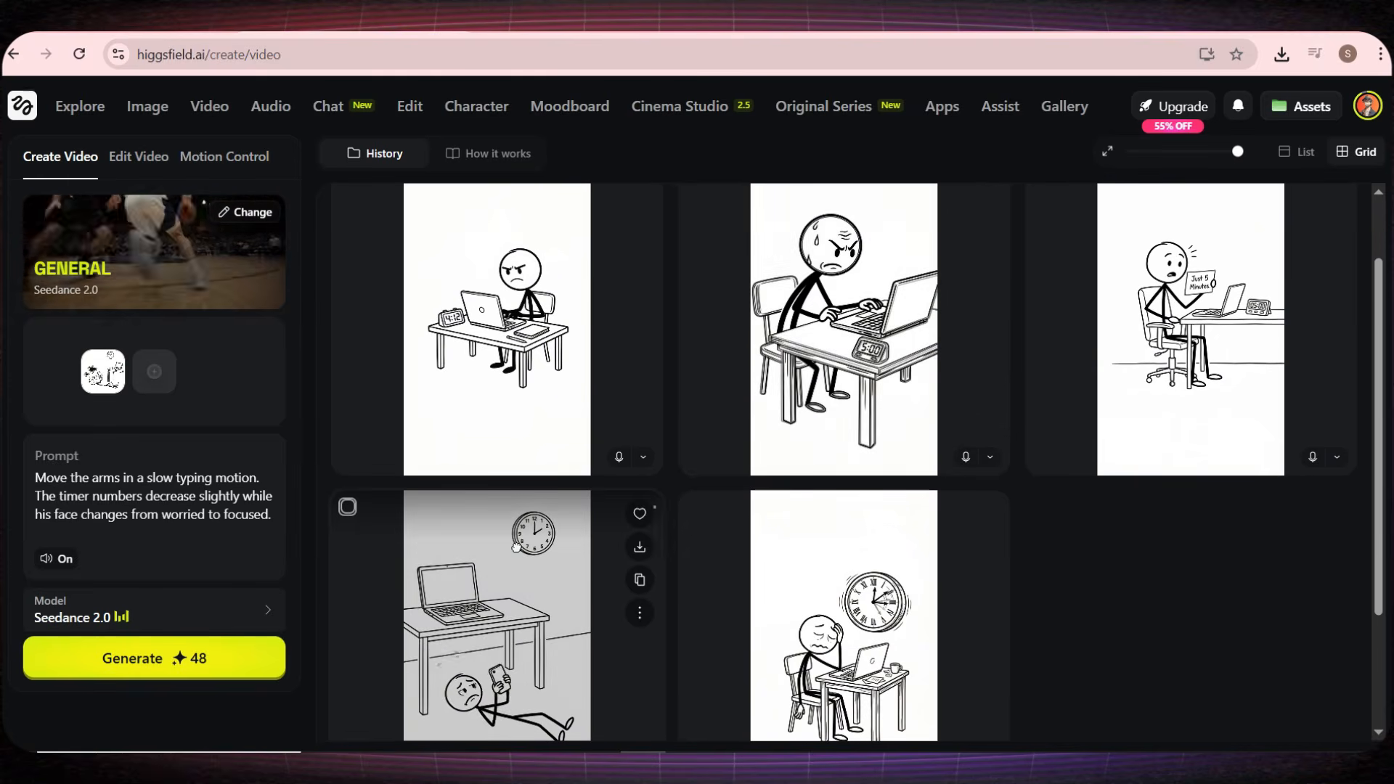
left_click(531, 549)
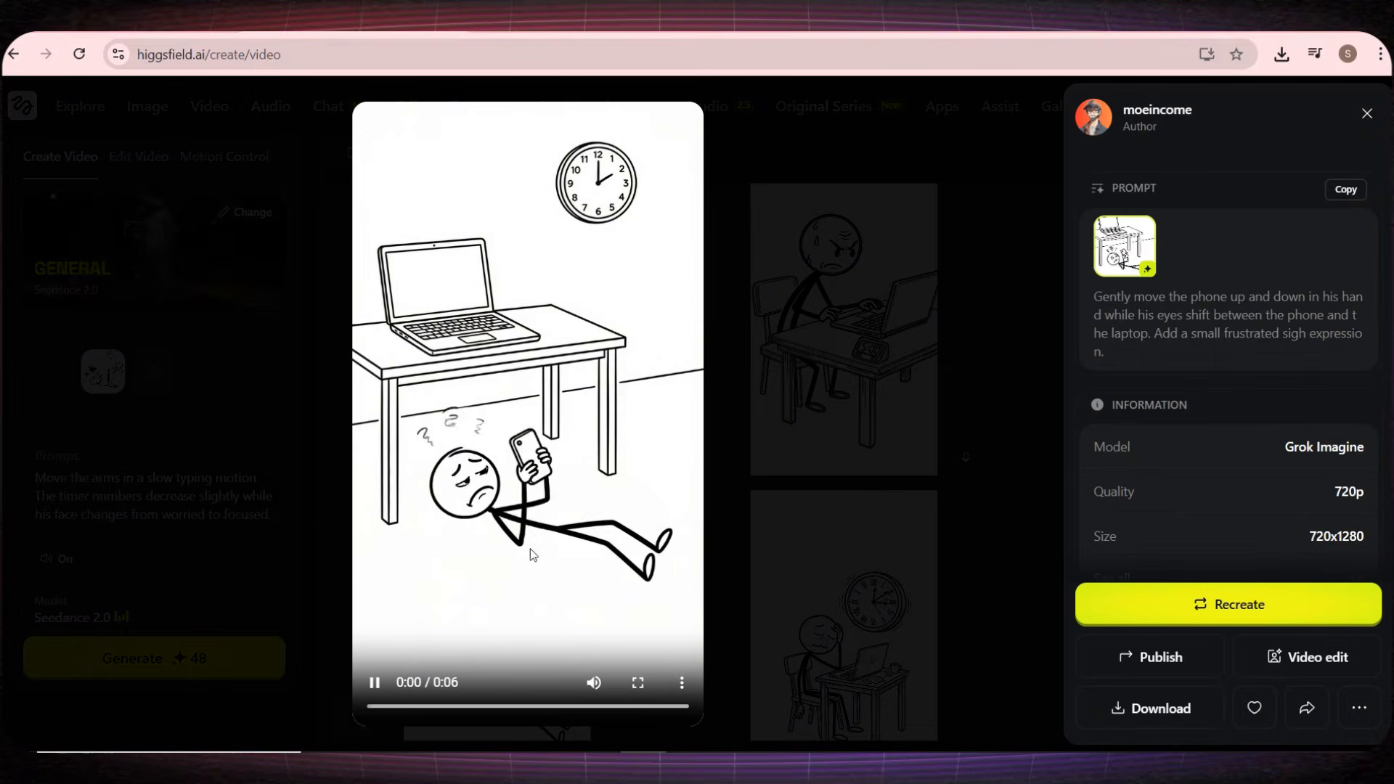
left_click(786, 412)
scroll(643, 311, "up", 1)
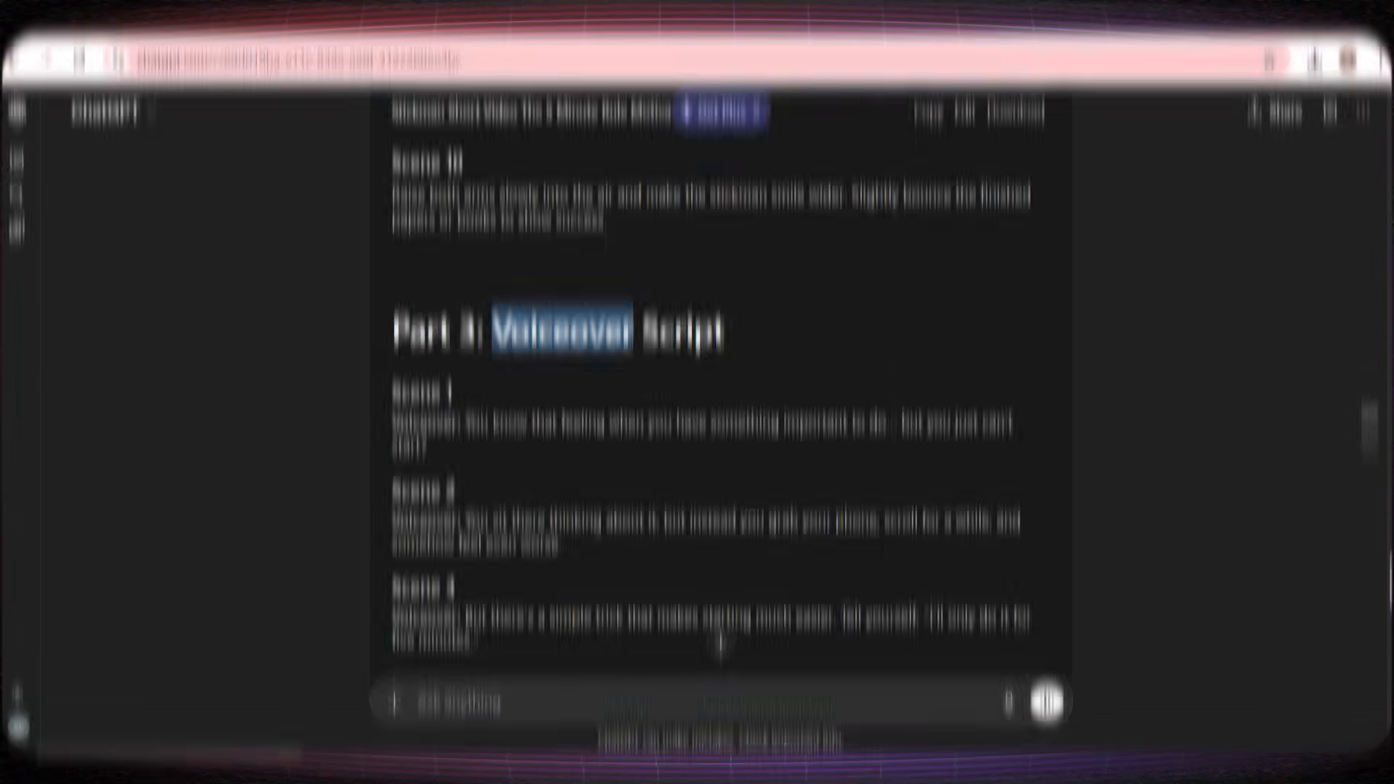
Step: Switch to ChatGPT and read through the Scene 1 to Scene 5 lines of the Part 3 voiceover script
left_click_drag(421, 386, 550, 412)
scroll(549, 412, "down", 2)
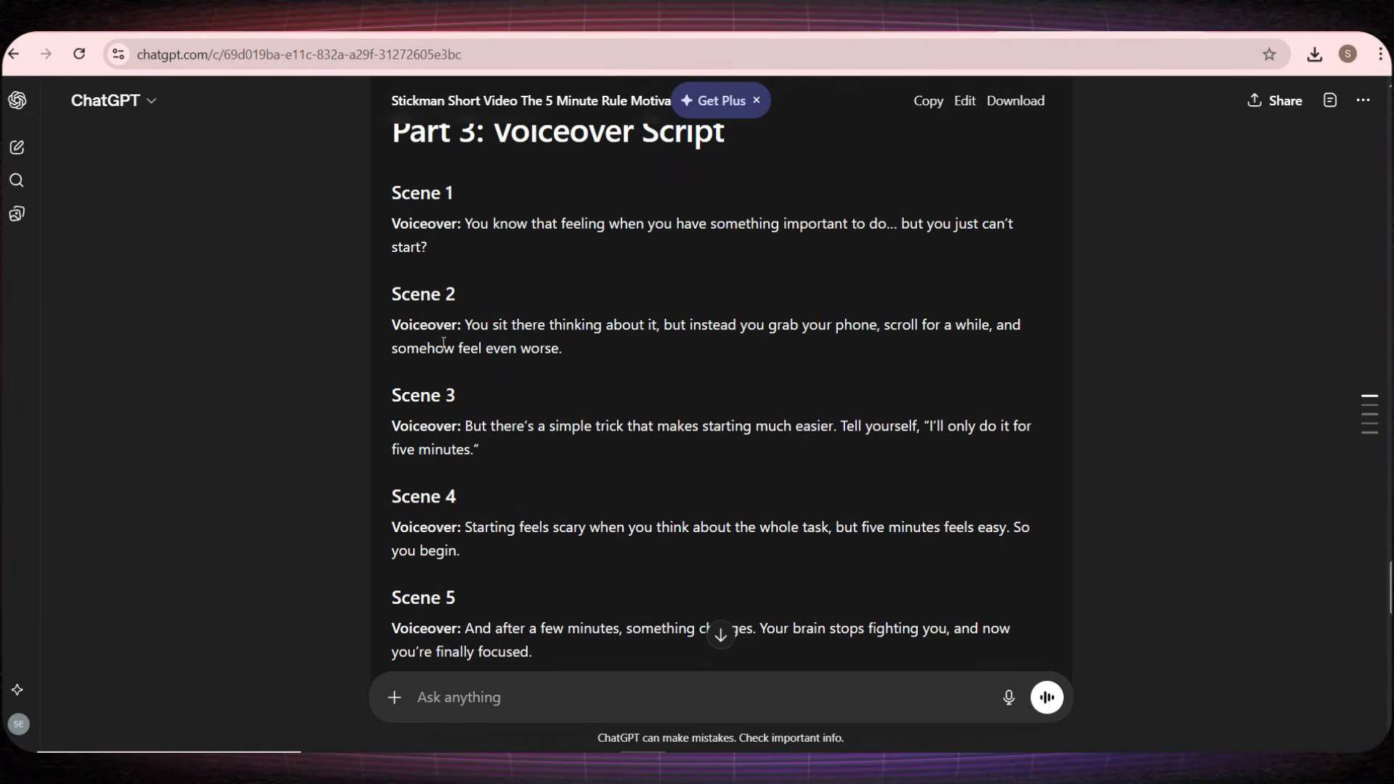
left_click_drag(443, 346, 514, 396)
left_click_drag(470, 449, 494, 462)
left_click_drag(427, 528, 496, 541)
left_click_drag(434, 644, 502, 628)
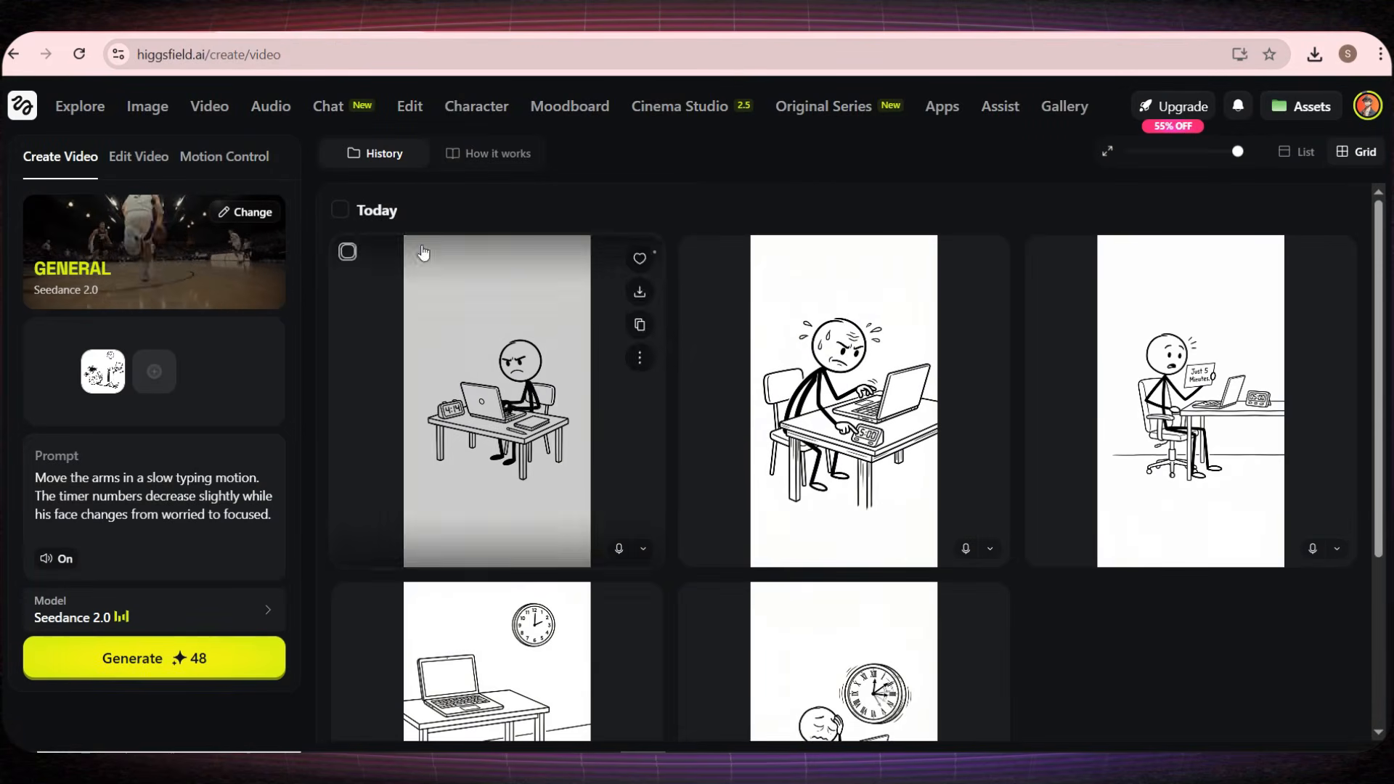
Step: Start an Eleven v3 voiceover in Higgsfield and paste the combined voiceover script as its text
mouse_move(268, 118)
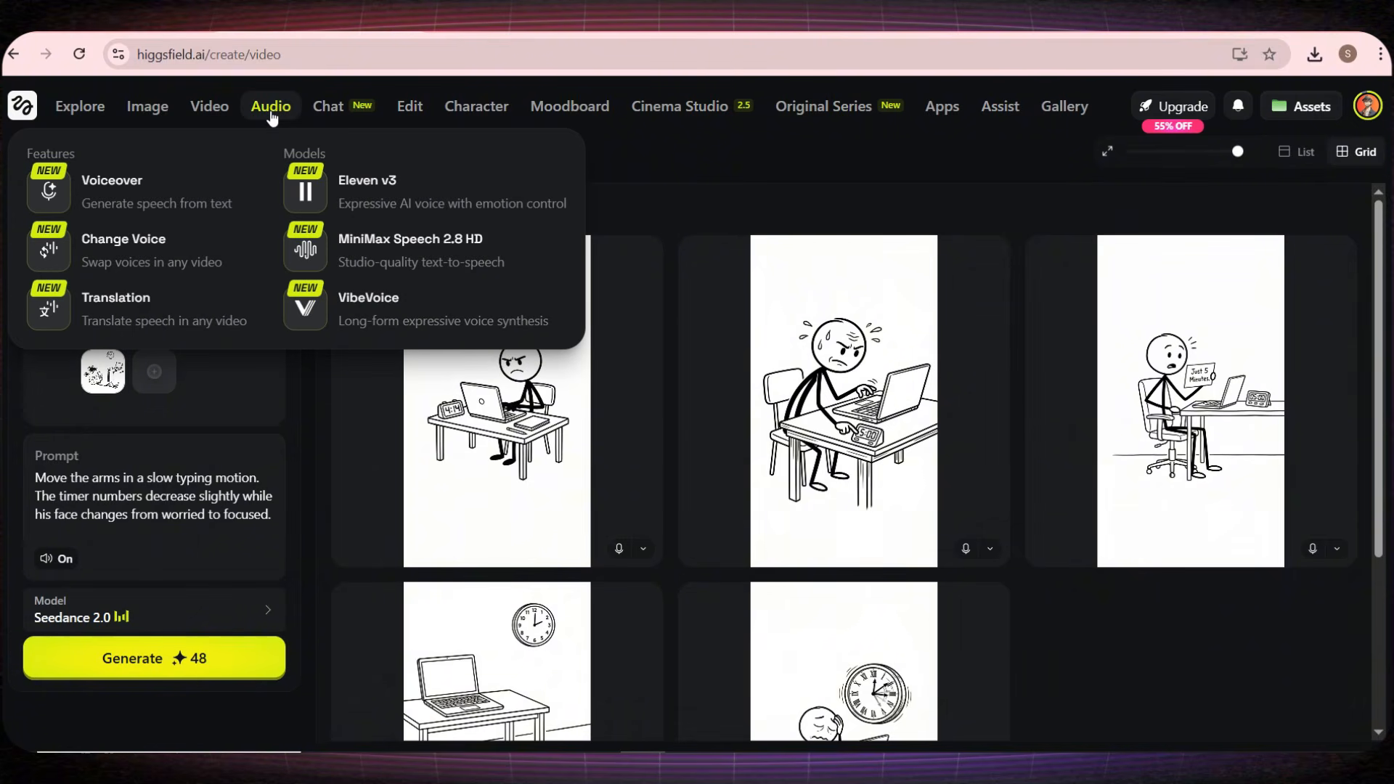
left_click(356, 199)
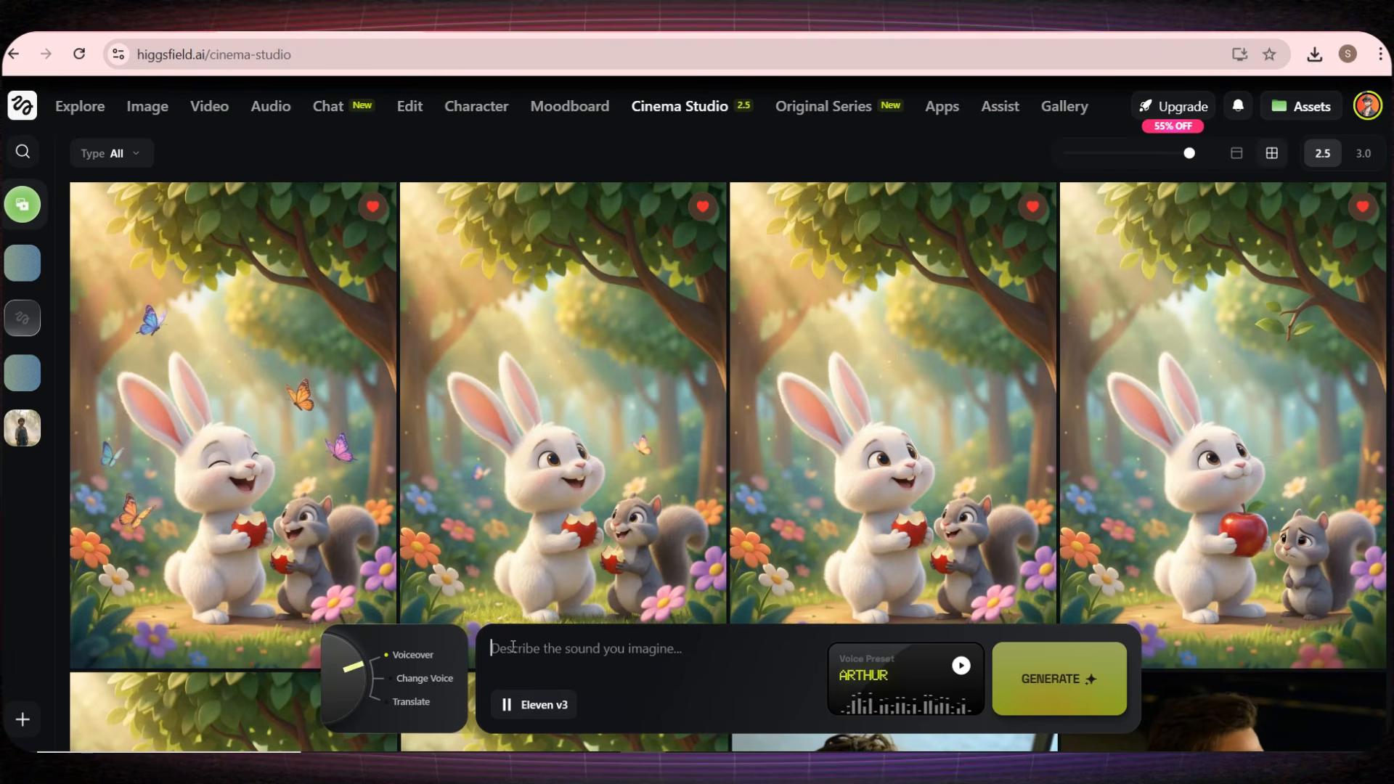
key("ctrl+v")
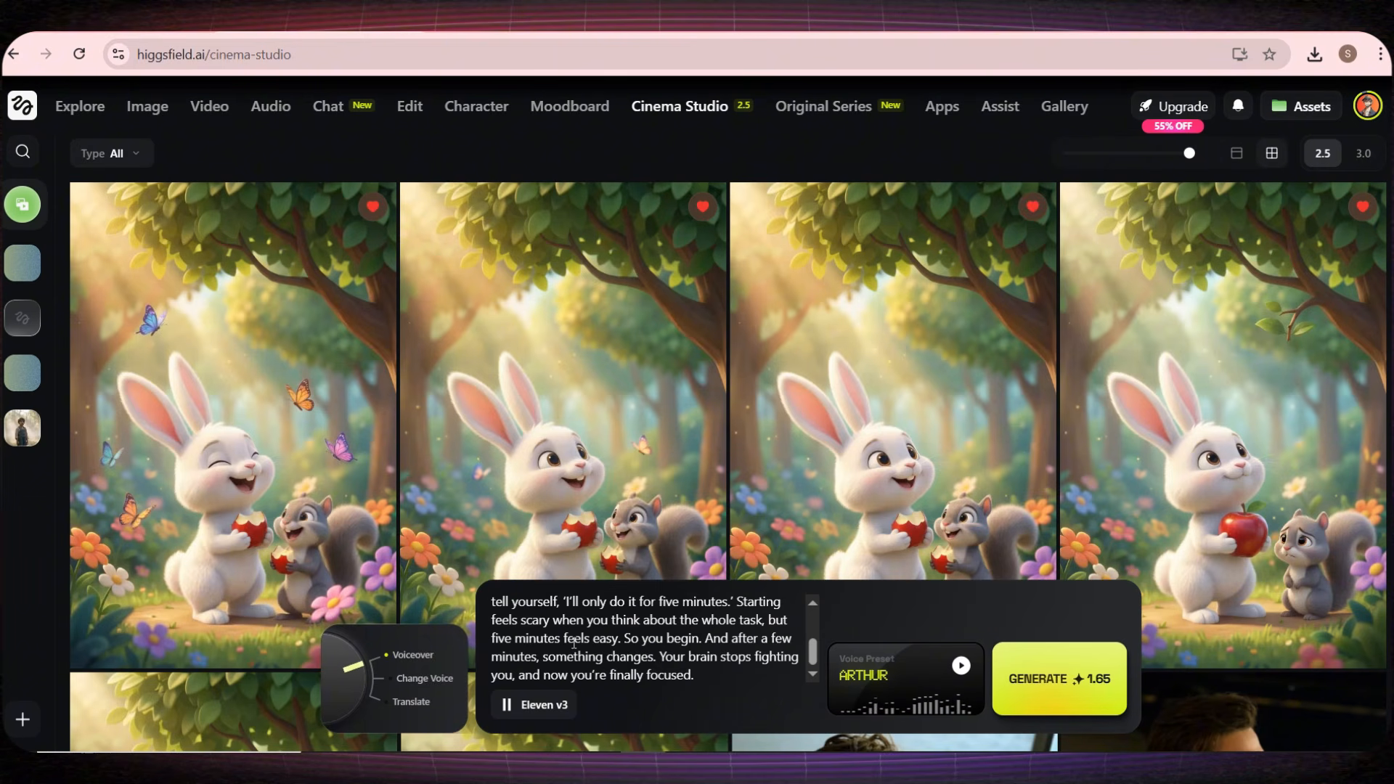
Step: Sample the Tallulah voice preset, generate the voiceover with it and listen to part of the resulting audio
left_click(917, 665)
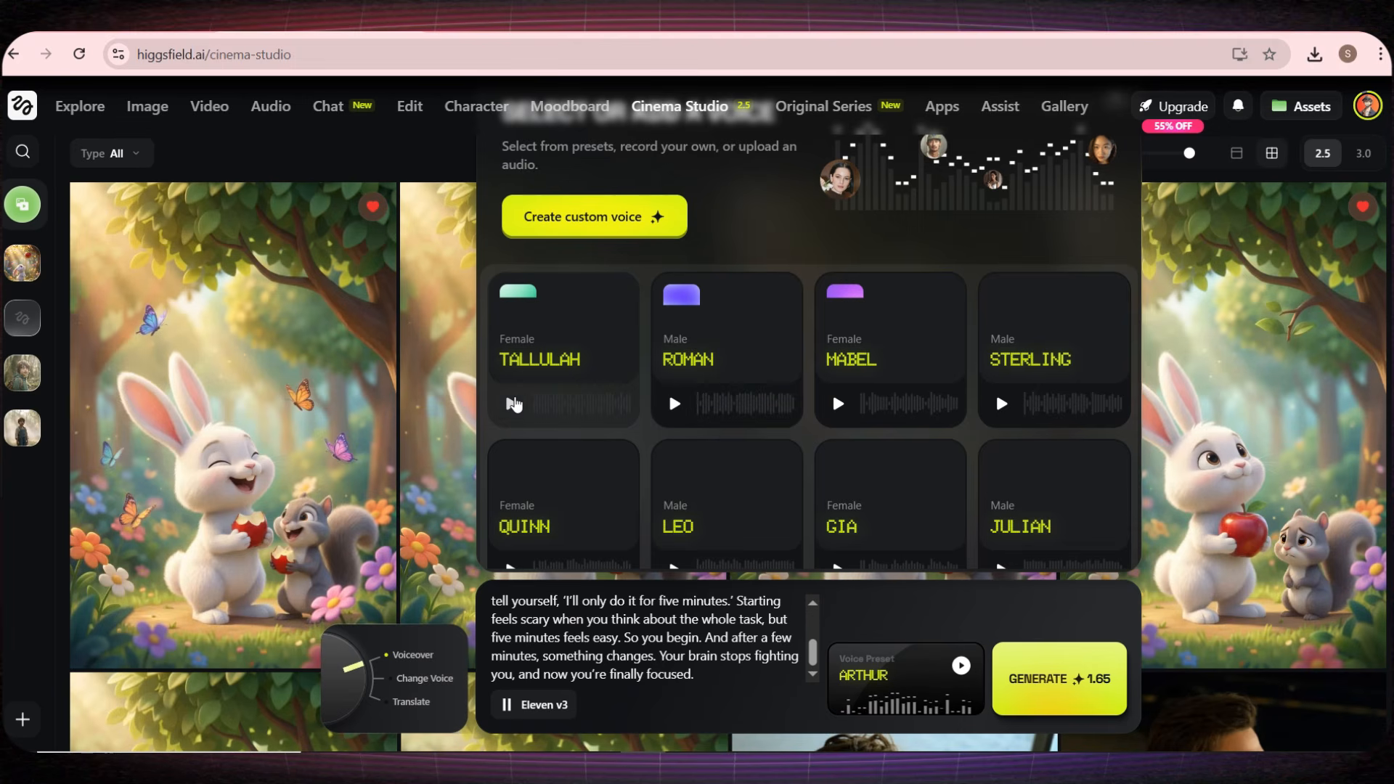
left_click(512, 404)
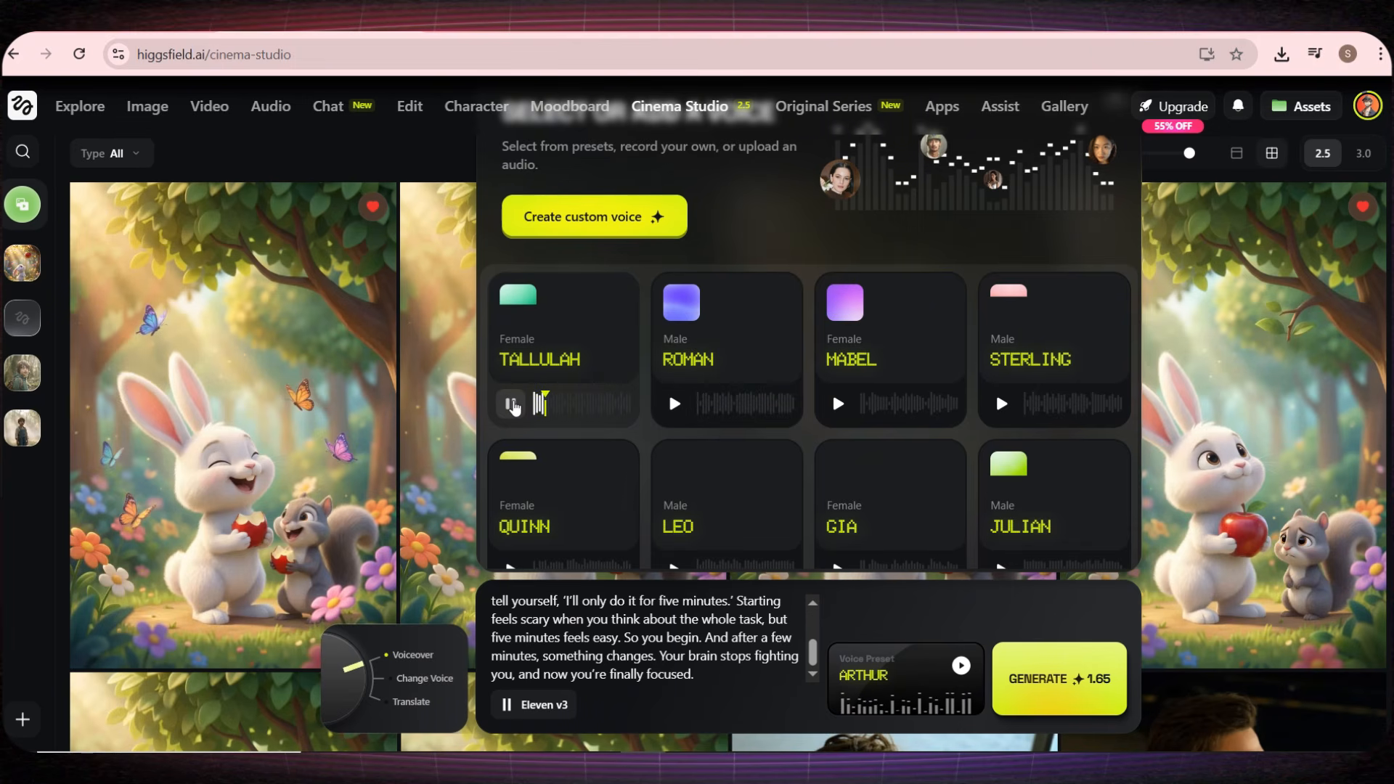
left_click(512, 405)
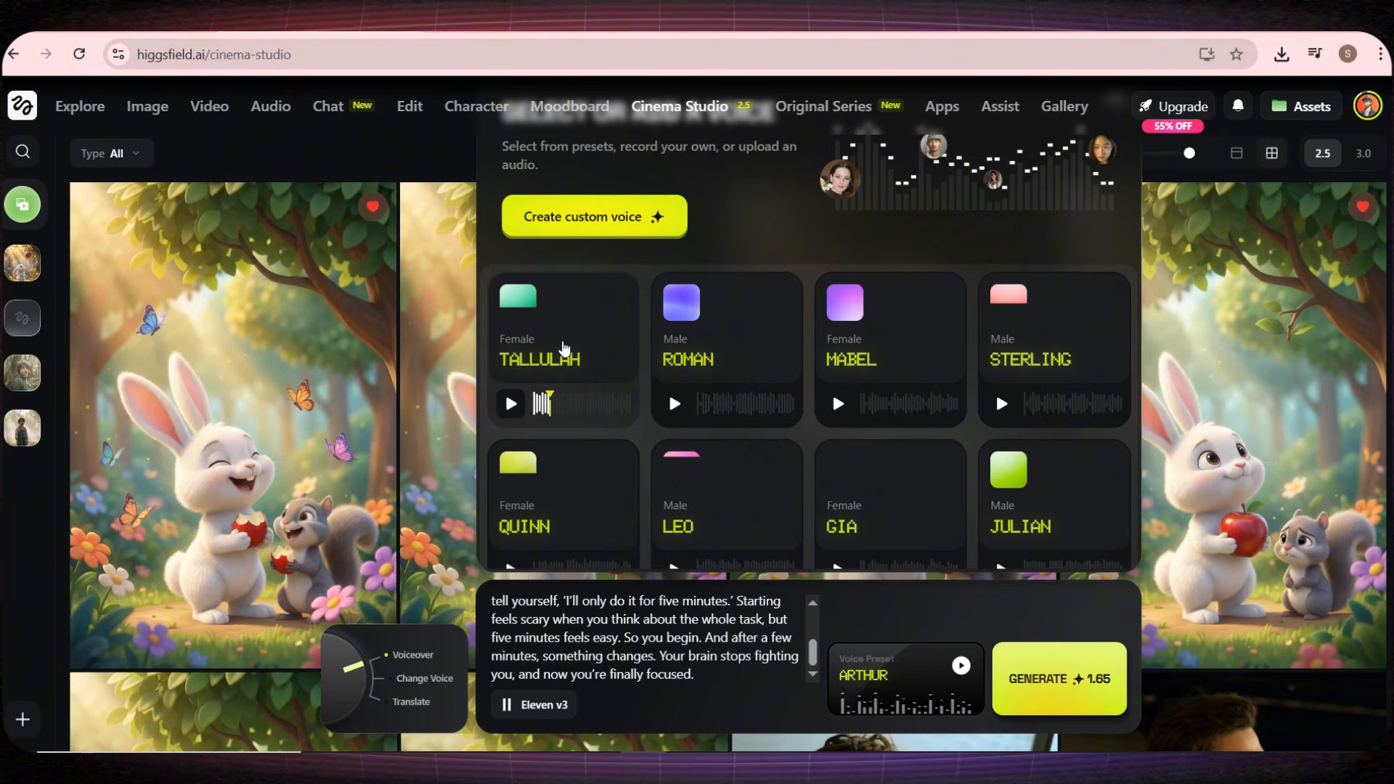
left_click(565, 348)
left_click(1041, 668)
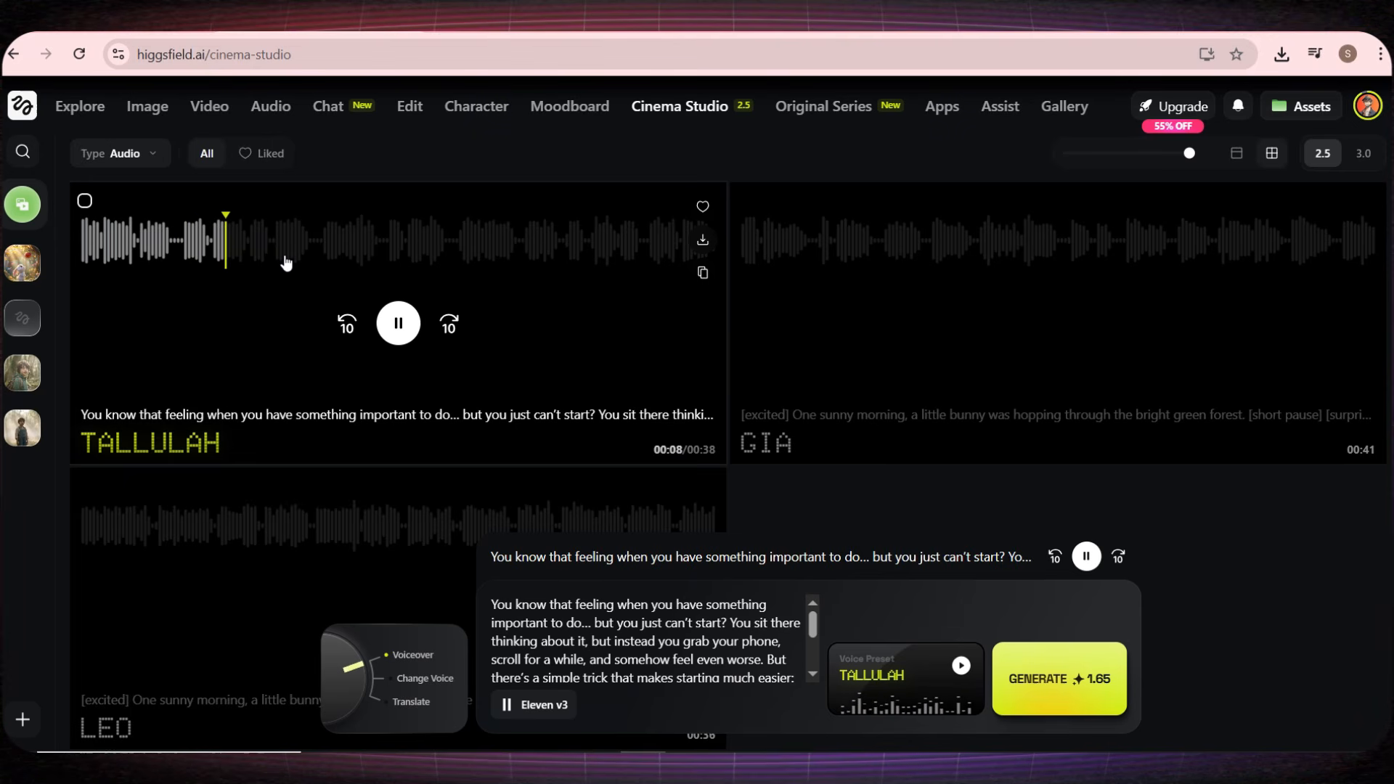
left_click(401, 326)
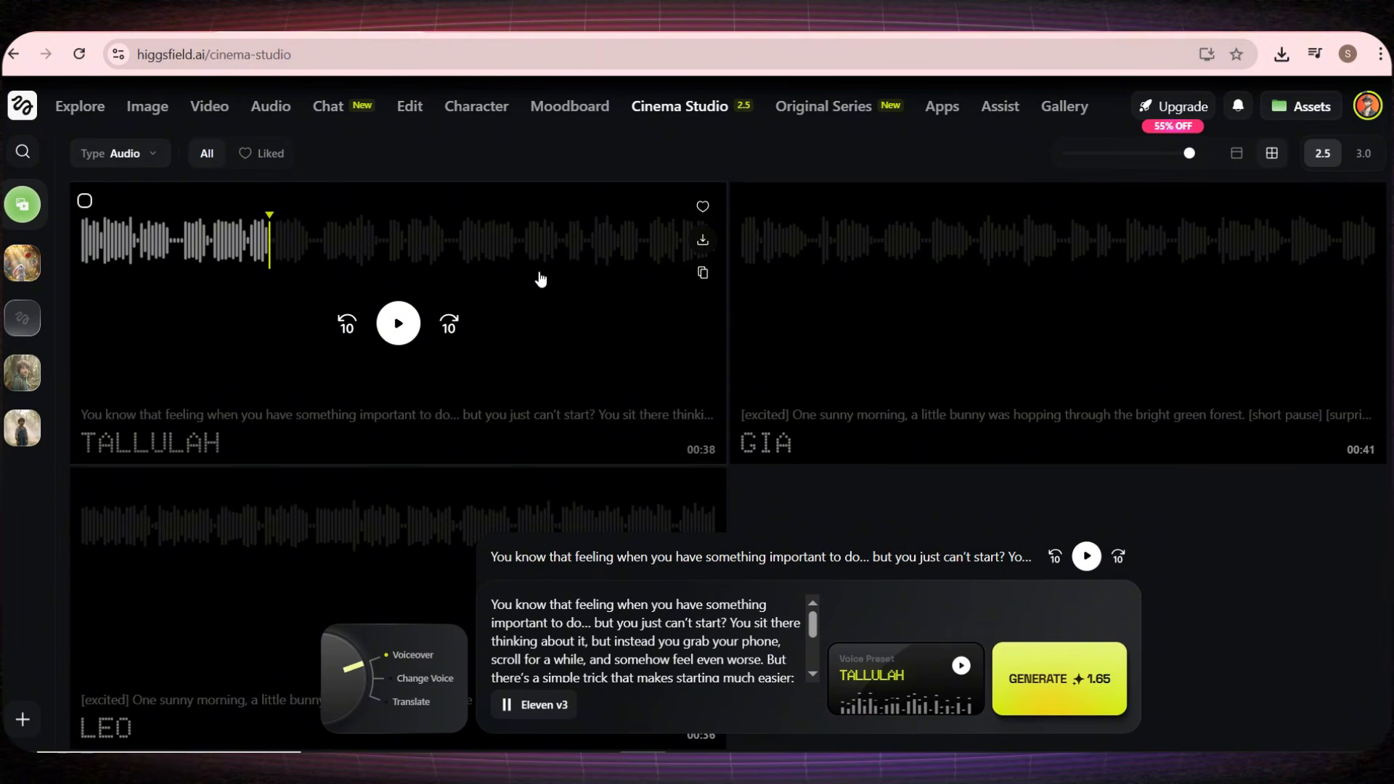